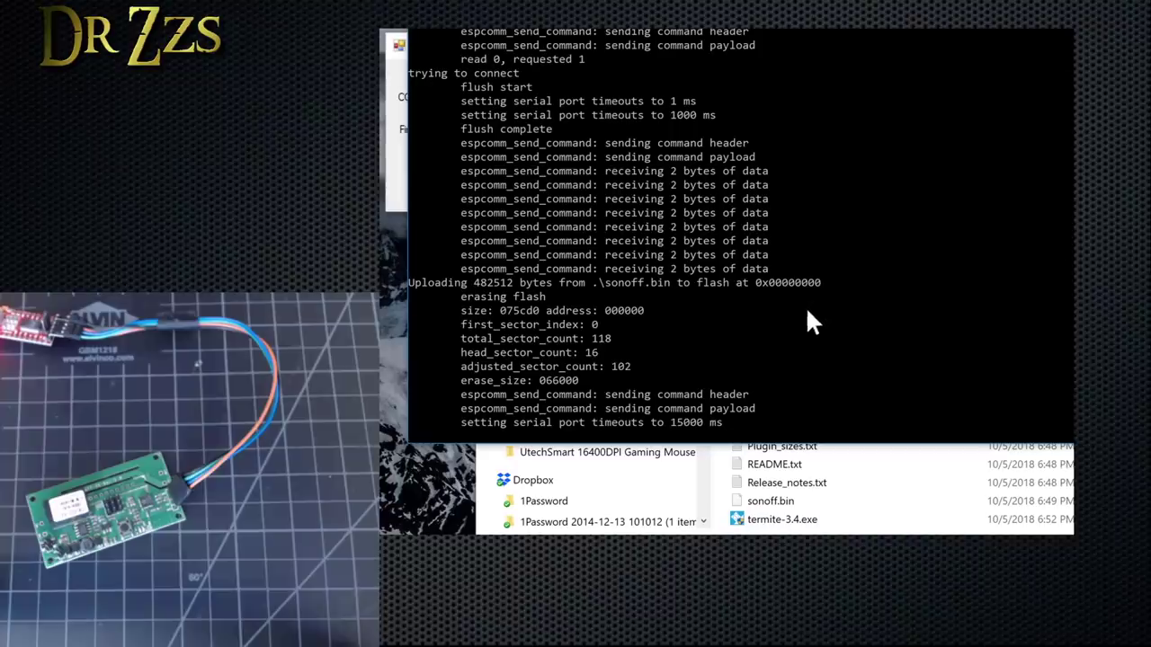
Dismiss the firmware flash completion message, switch to Termite and accept the serial port settings of COM4 at 115200 baud.
{"action": "left_click_drag", "start_coordinate": [826, 25], "coordinate": [795, 31]}
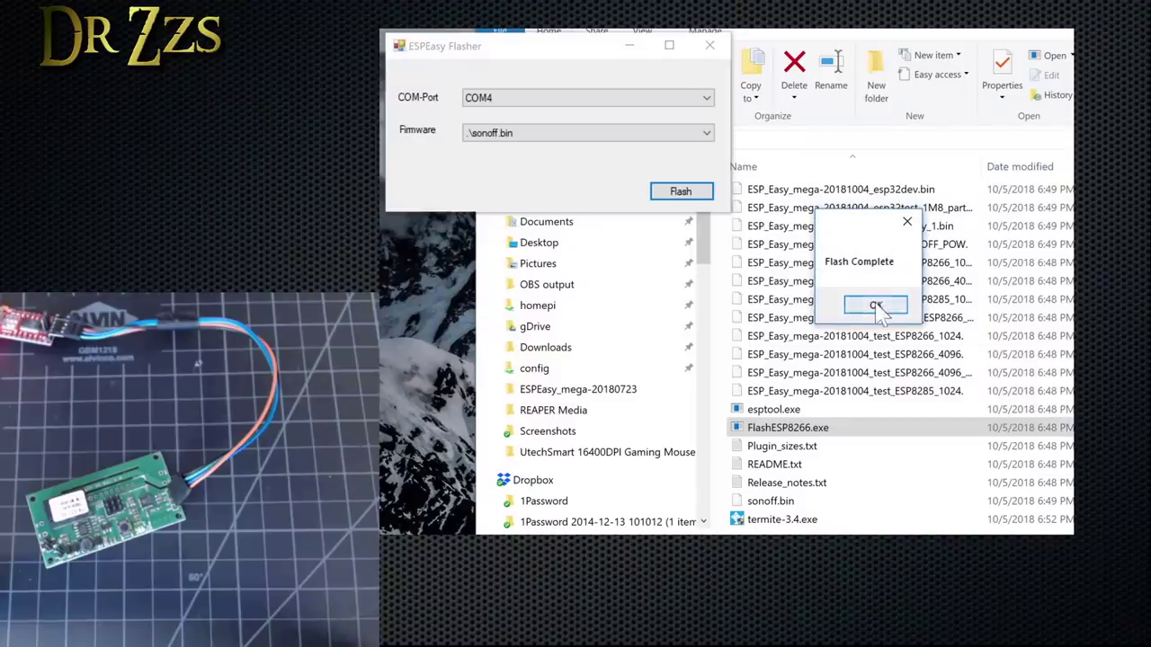
{"action": "left_click", "coordinate": [876, 305]}
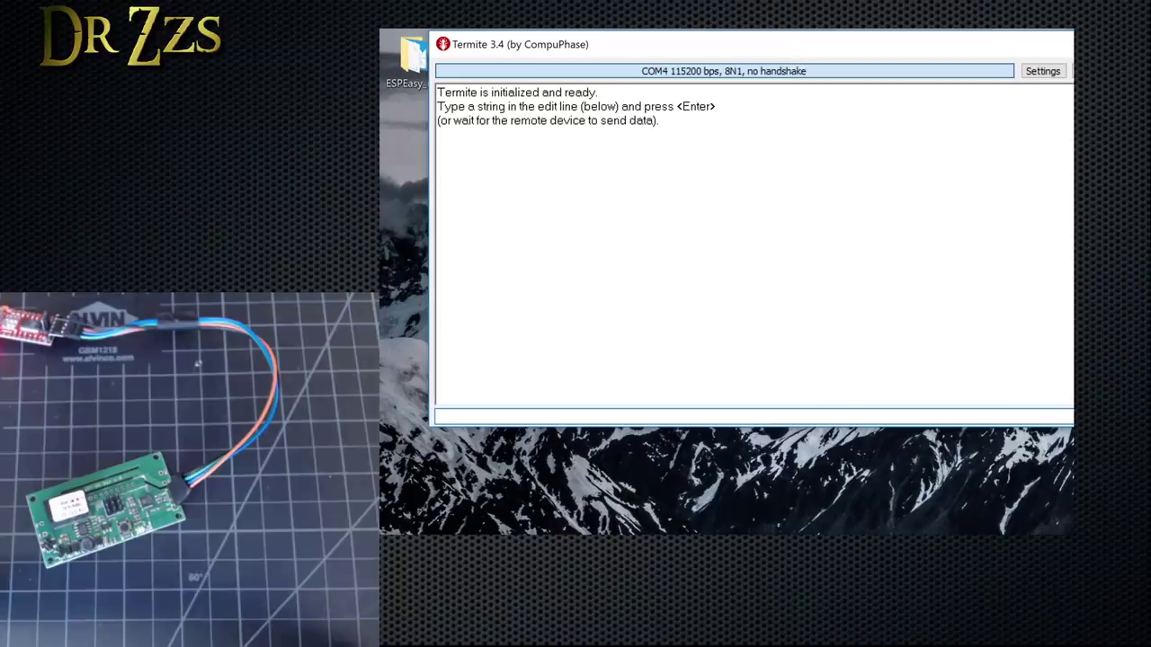
{"action": "left_click", "coordinate": [820, 73]}
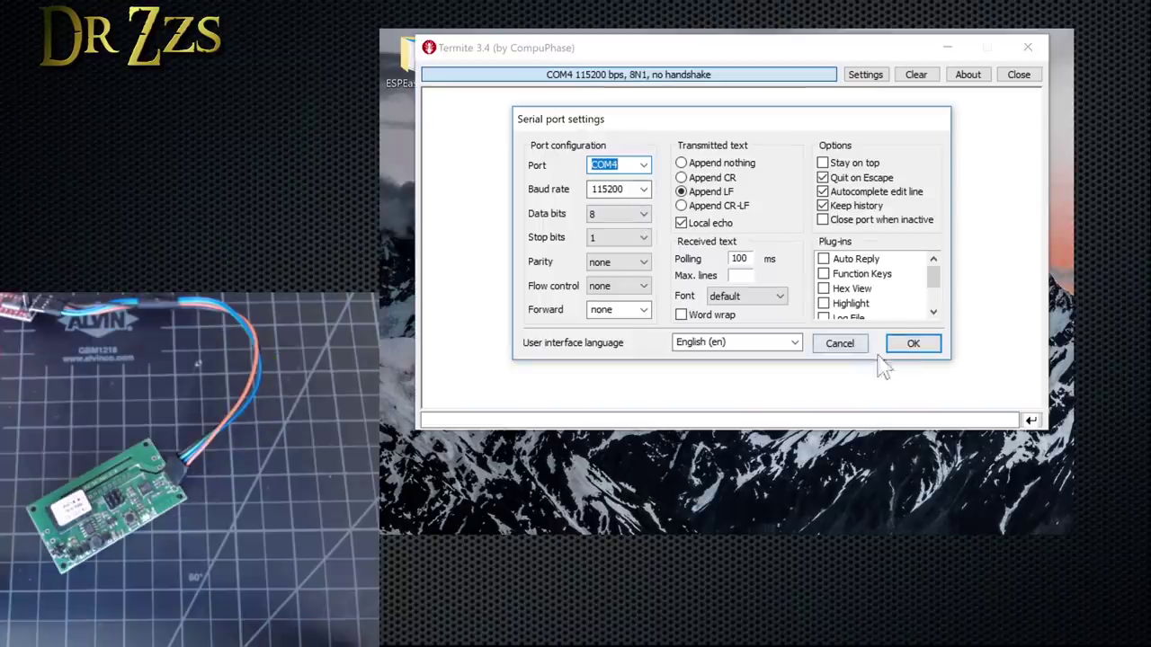
{"action": "left_click", "coordinate": [913, 343]}
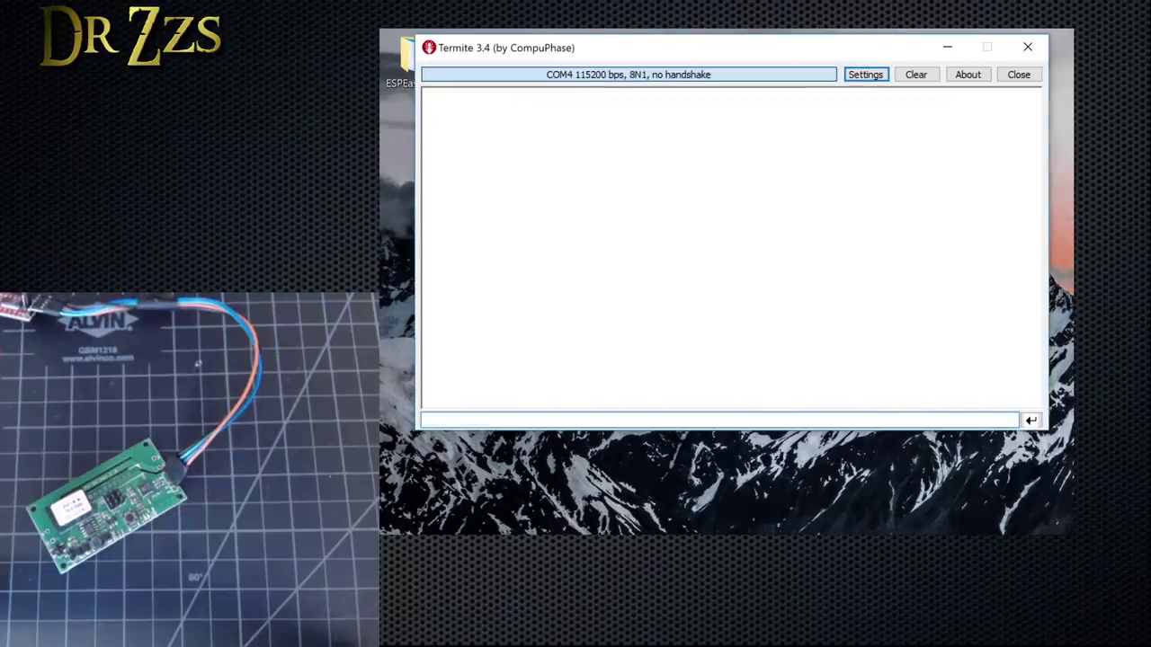
Close and reopen the COM4 serial connection and send an empty line to the device to test communication.
{"action": "left_click", "coordinate": [1031, 422]}
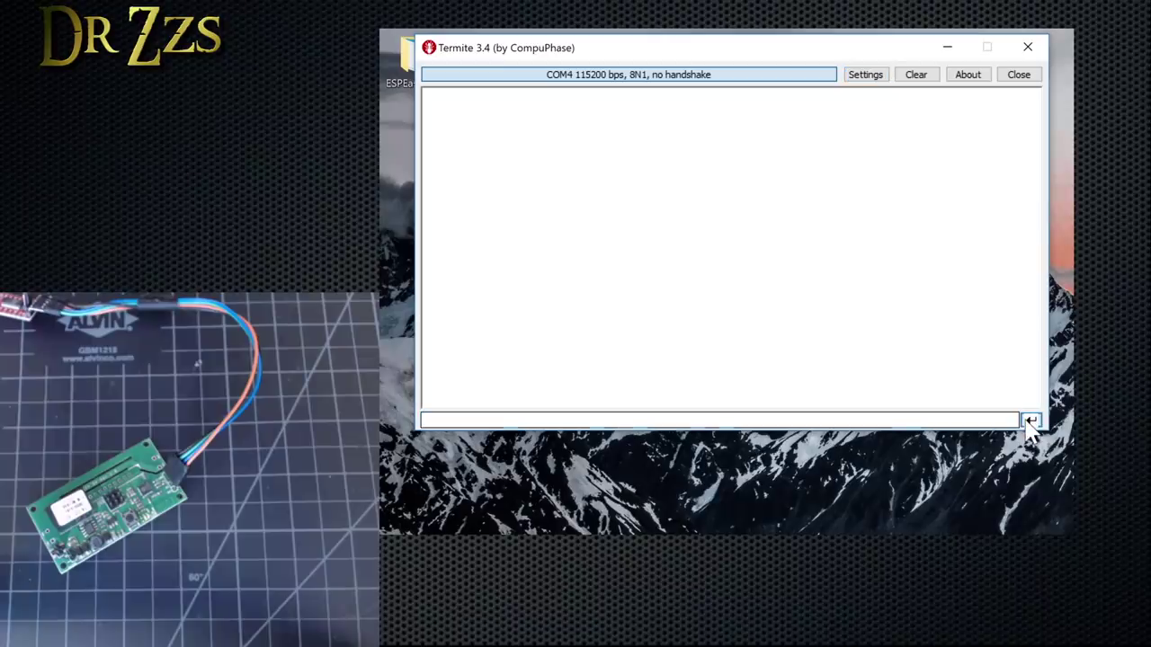
{"action": "left_click", "coordinate": [791, 79]}
{"action": "left_click", "coordinate": [794, 81]}
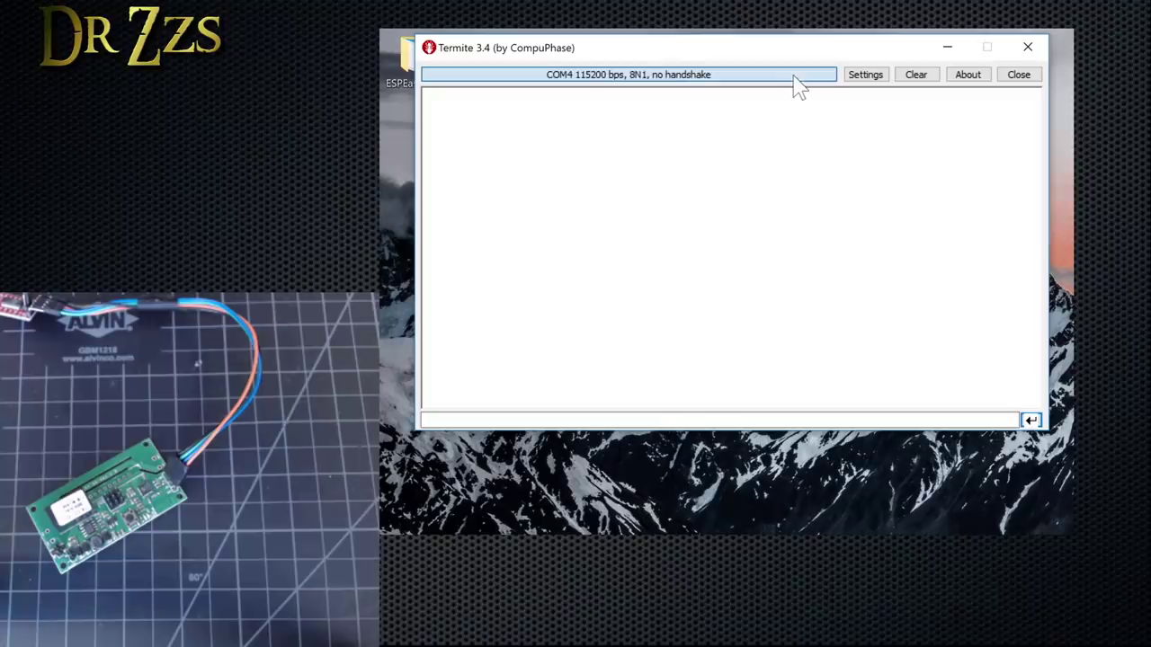
{"action": "left_click", "coordinate": [1030, 421]}
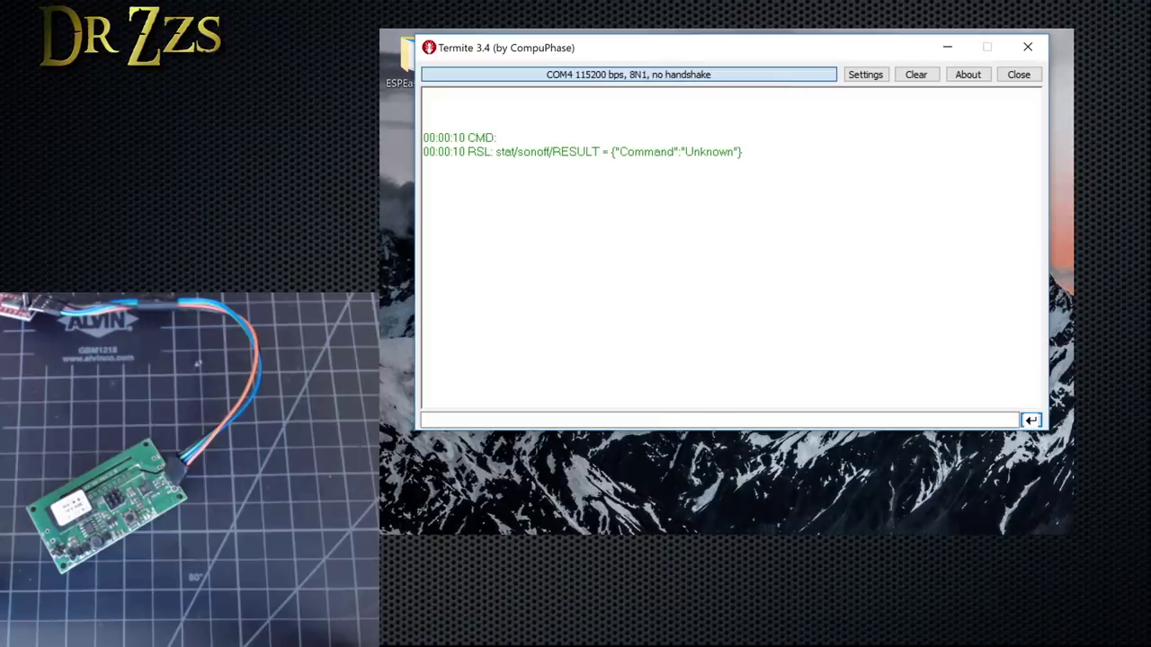
Copy the Backlog command with the Wi-Fi and MQTT credentials, including passwords, from TasmotaTermiteADEN.txt in Notepad and send it to the device in Termite.
{"action": "key", "text": "alt+Tab"}
{"action": "left_click_drag", "start_coordinate": [1074, 484], "coordinate": [392, 484]}
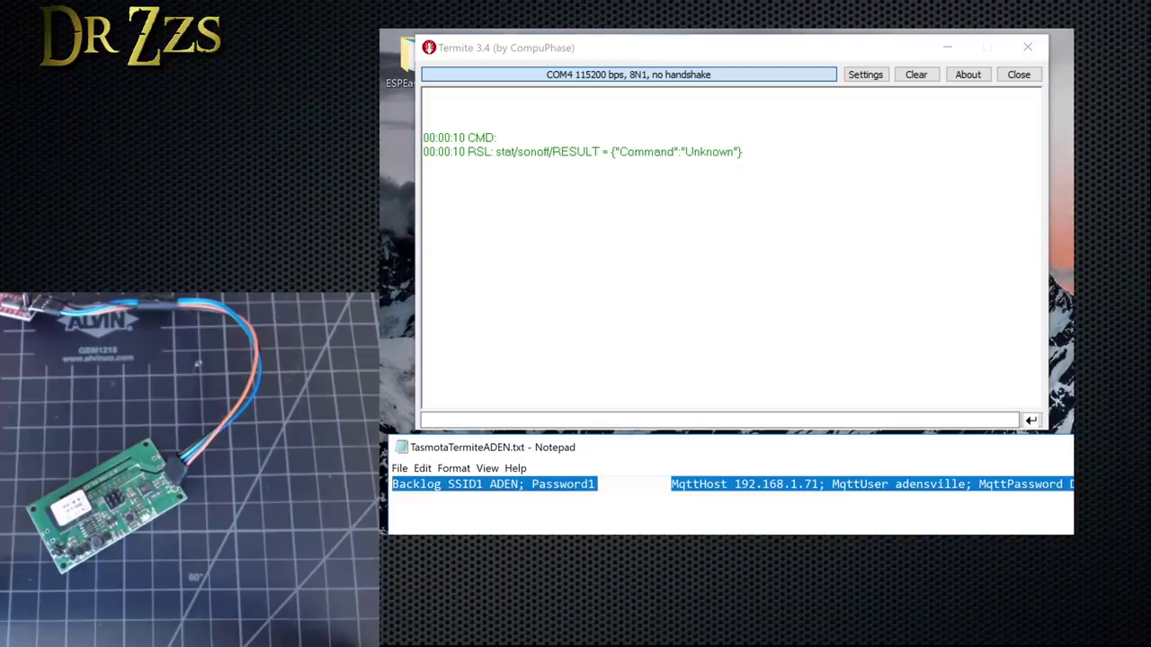
{"action": "key", "text": "alt+Tab"}
{"action": "key", "text": "ctrl+v"}
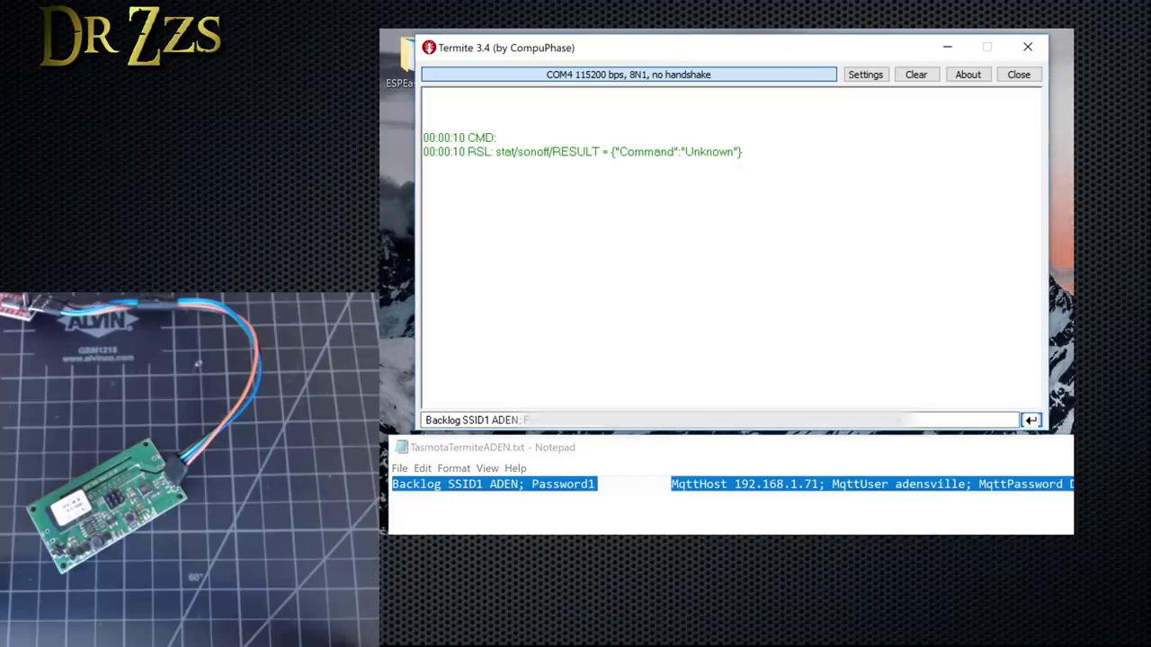
{"action": "key", "text": "Return"}
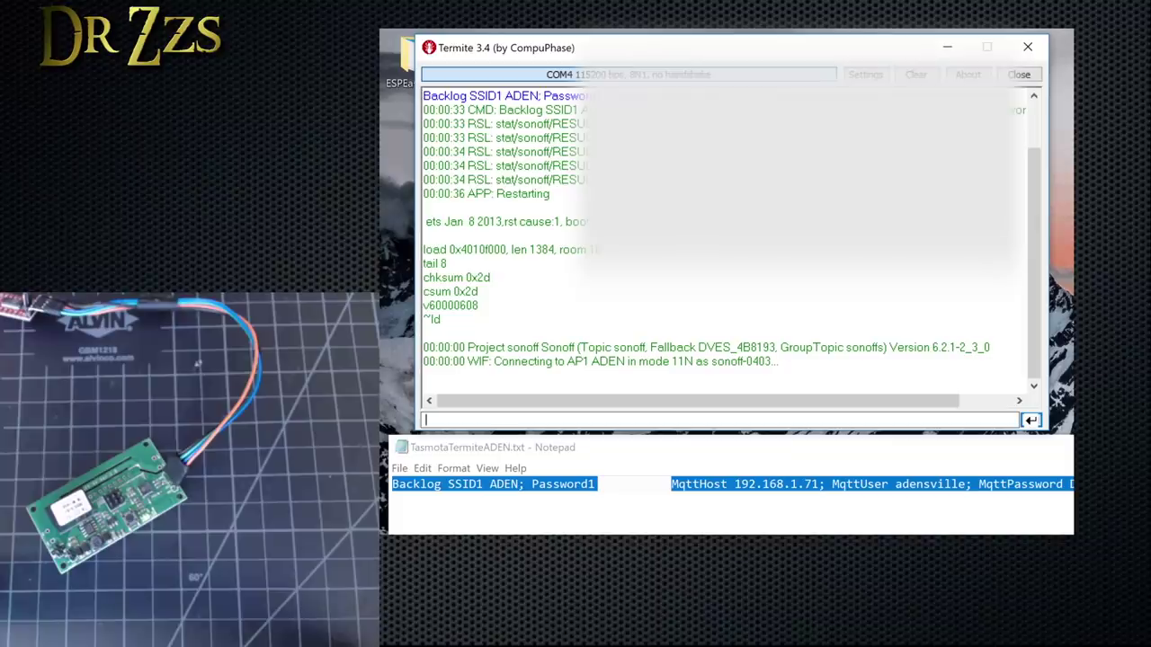
Take the device's IP address from the serial log and open 192.168.1.53 in the Chrome browser.
{"action": "left_click_drag", "start_coordinate": [845, 208], "coordinate": [788, 208]}
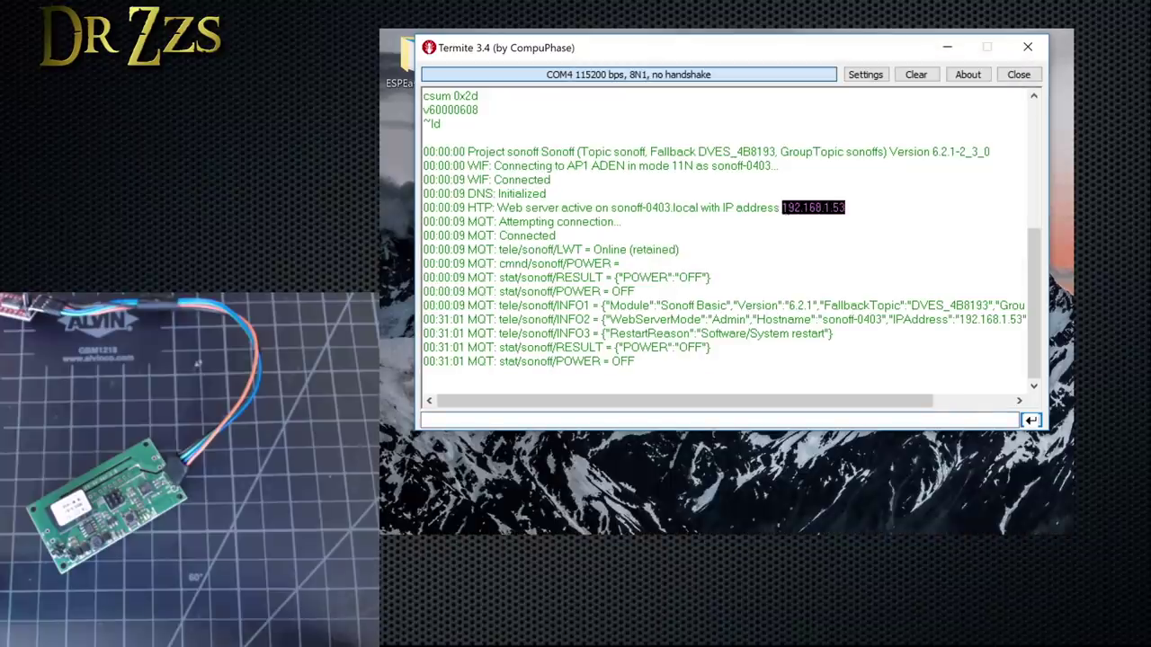
{"action": "left_click", "coordinate": [621, 221]}
{"action": "double_click", "coordinate": [812, 207]}
{"action": "key", "text": "super+1"}
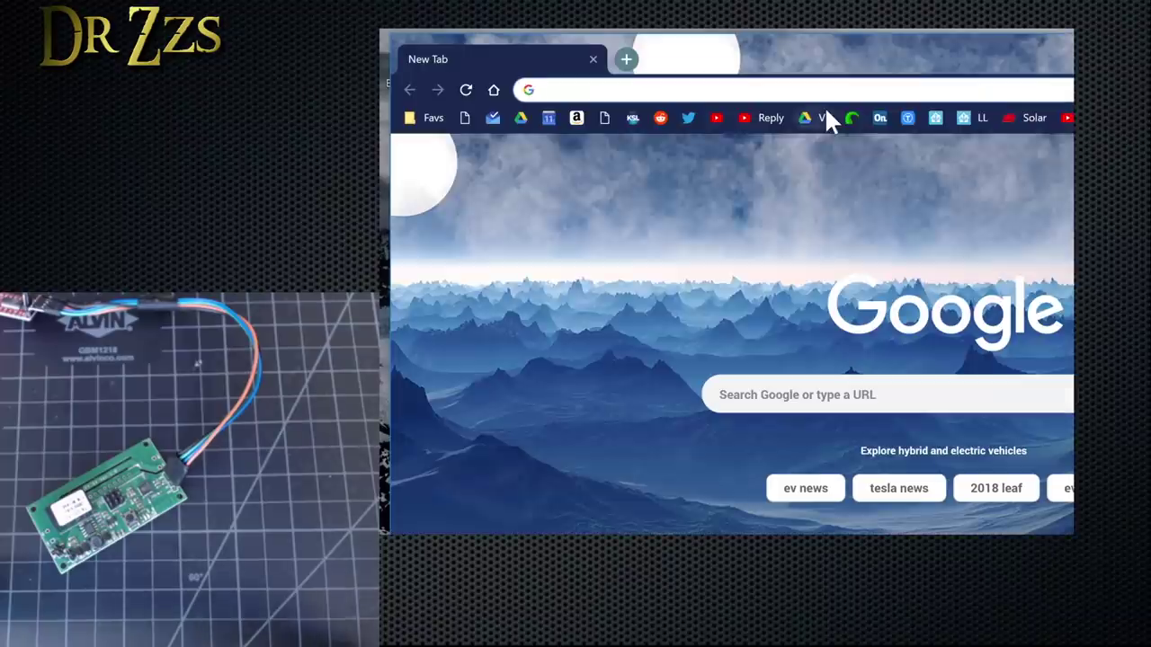
{"action": "type", "text": "192.168.1.53"}
{"action": "key", "text": "Return"}
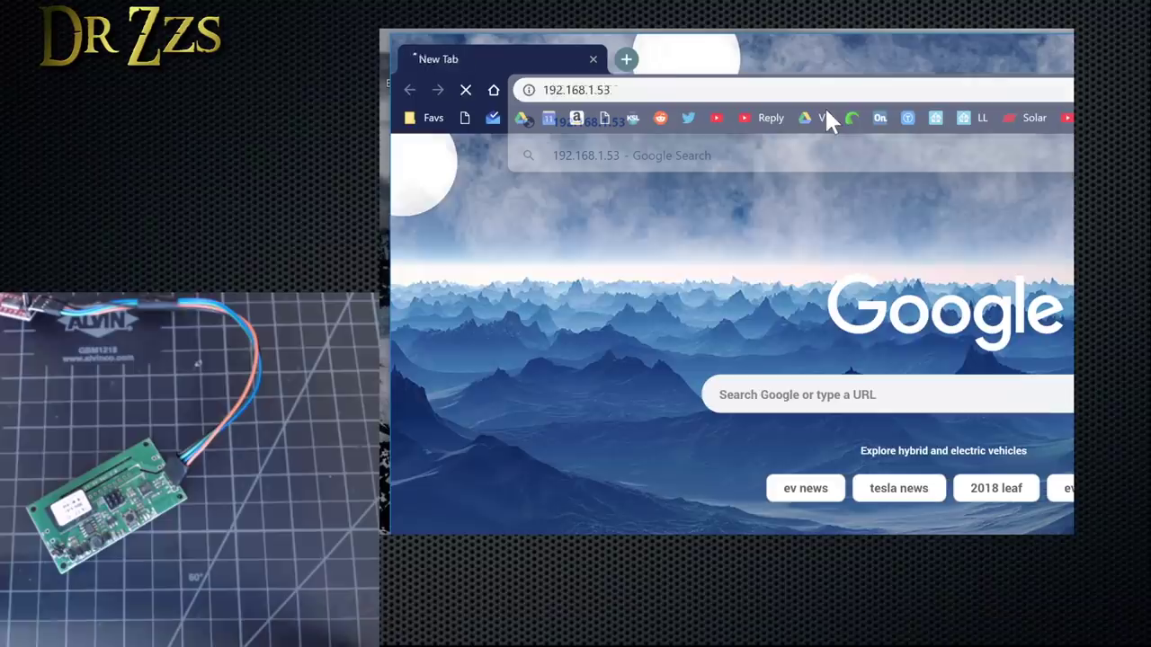
Set the device's module type to 03 Sonoff SV in the module configuration and save it.
{"action": "left_click", "coordinate": [946, 412]}
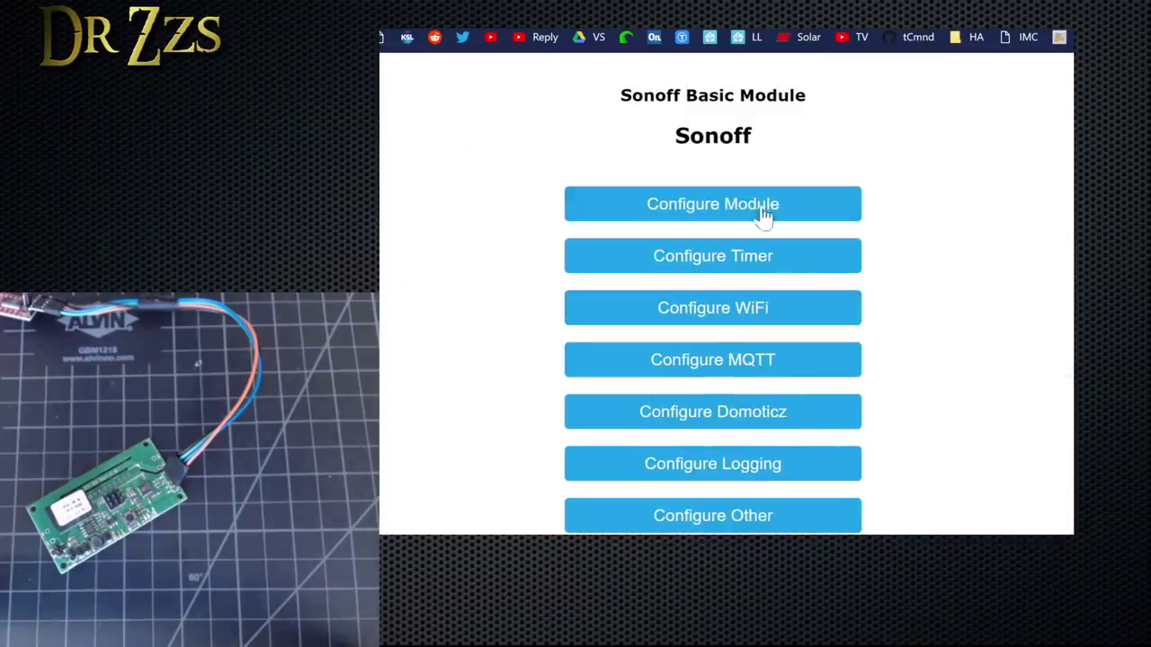
{"action": "left_click", "coordinate": [985, 291]}
{"action": "left_click", "coordinate": [783, 235]}
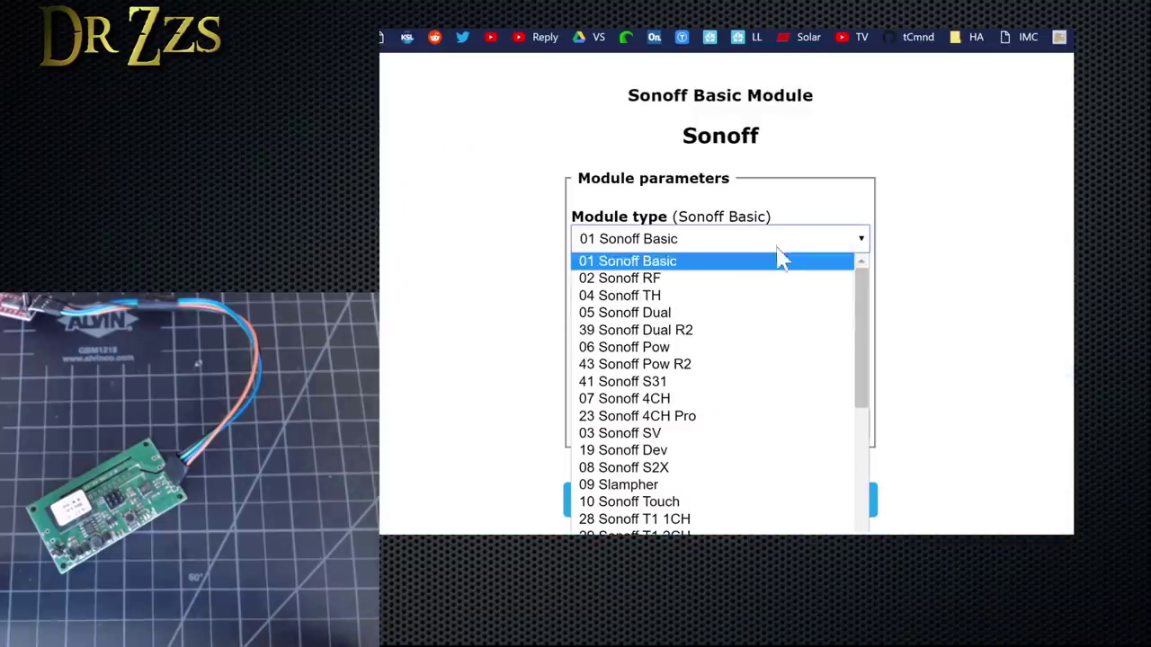
{"action": "left_click", "coordinate": [743, 432]}
{"action": "left_click", "coordinate": [737, 430]}
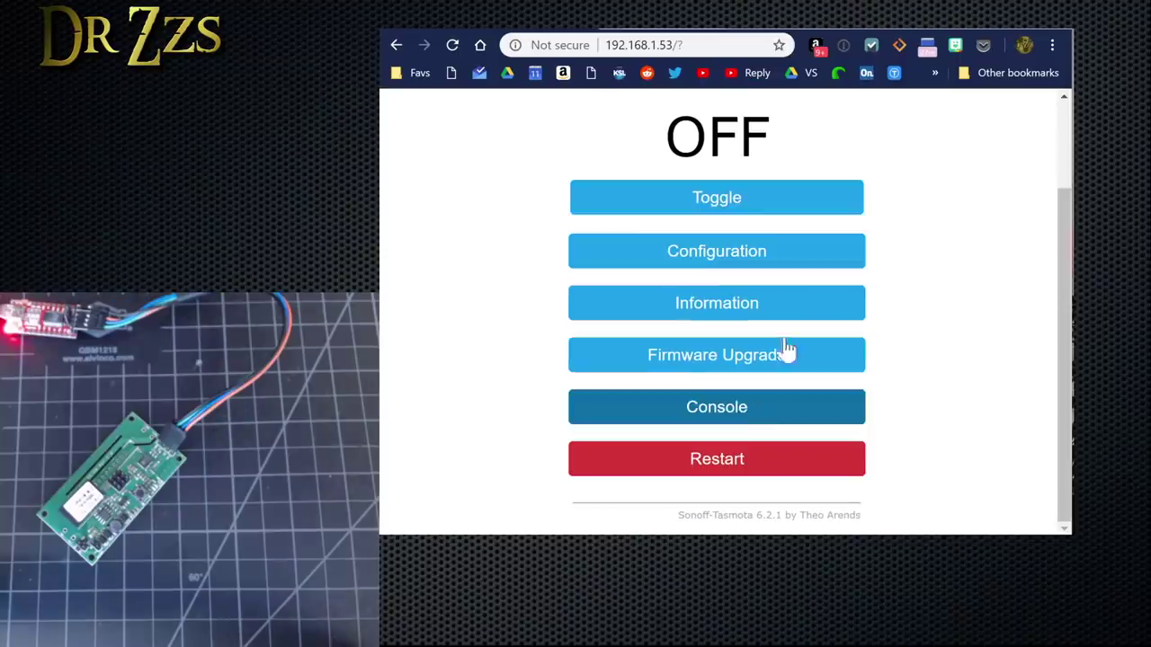
Set the topic in the device's MQTT configuration to "Boys Bathroom Lock" and save it.
{"action": "left_click", "coordinate": [728, 266]}
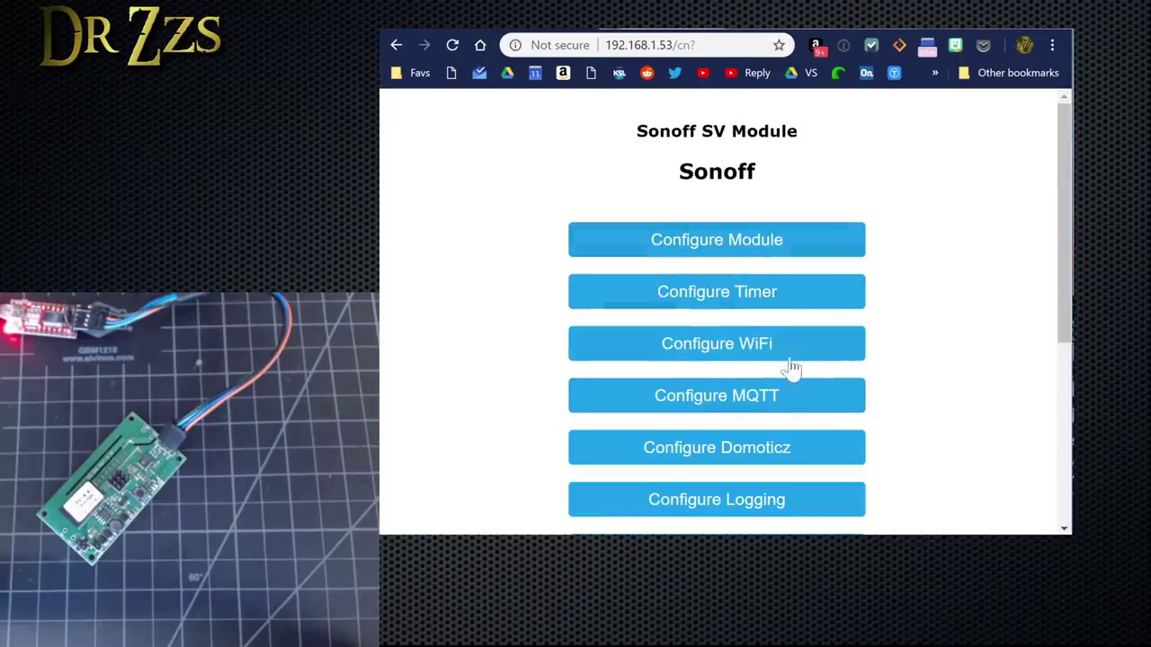
{"action": "left_click", "coordinate": [724, 400]}
{"action": "scroll", "coordinate": [809, 443], "scroll_direction": "down", "scroll_amount": 2}
{"action": "left_click_drag", "start_coordinate": [629, 412], "coordinate": [558, 423]}
{"action": "key", "text": "End"}
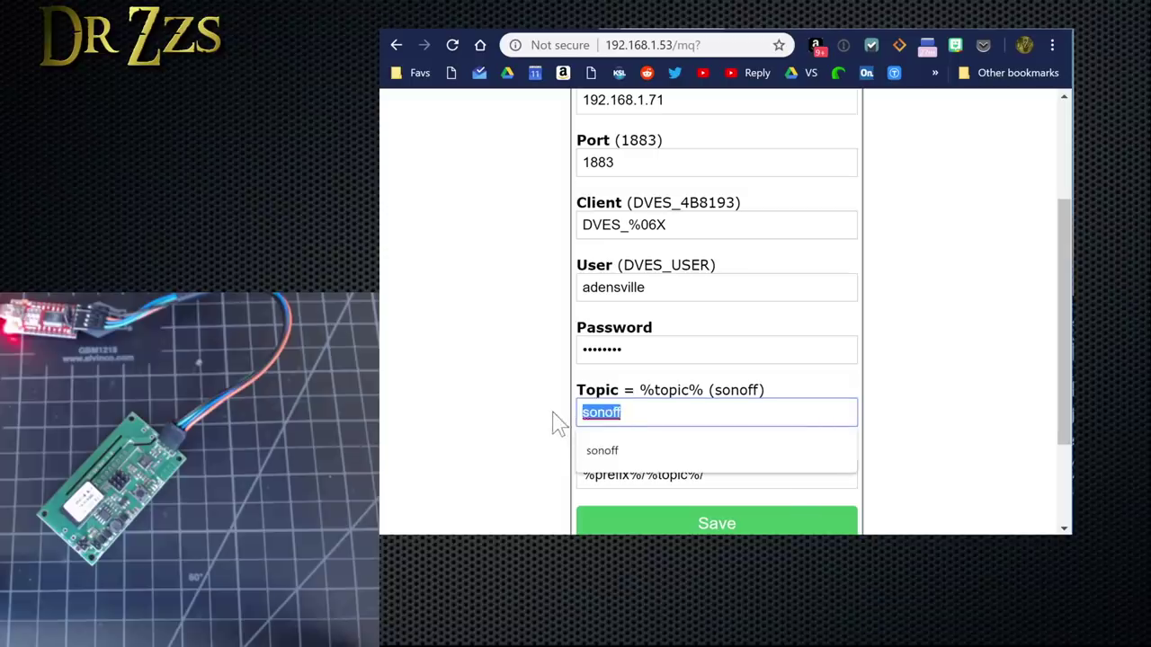
{"action": "type", "text": "Boy"}
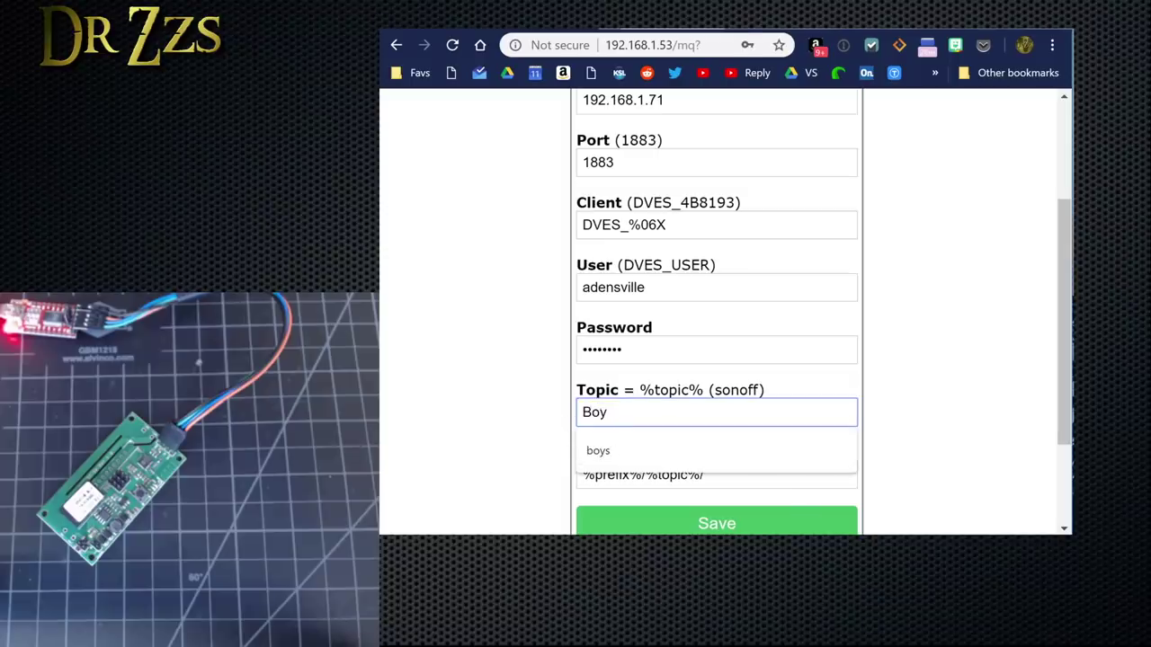
{"action": "type", "text": "s Bathroom Lock"}
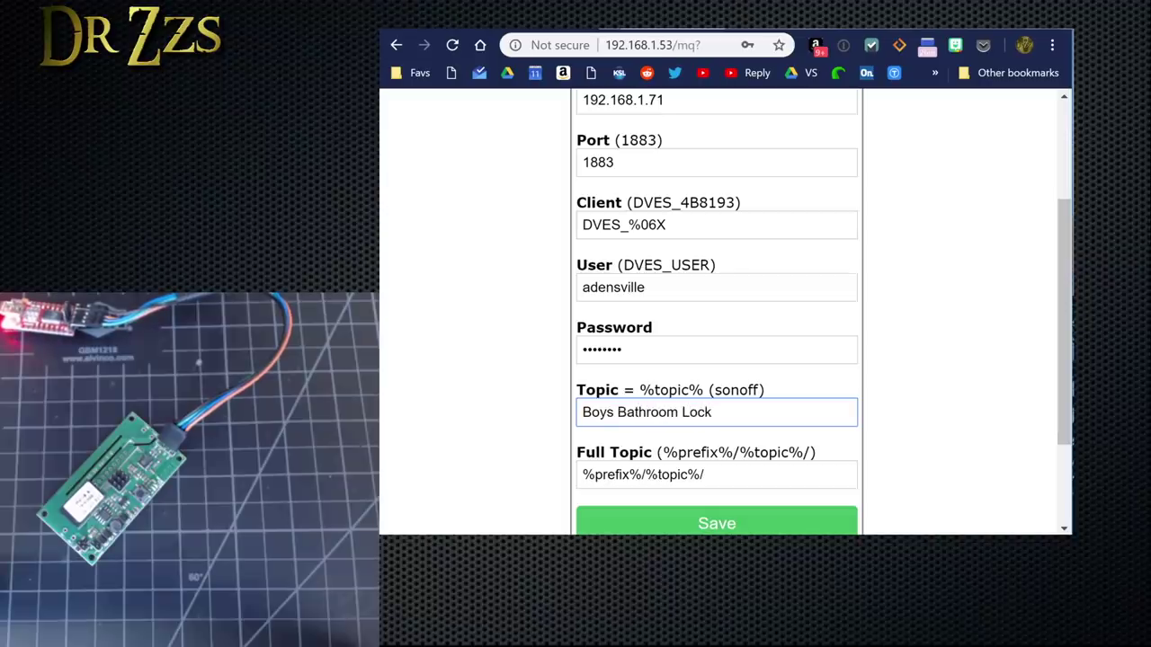
{"action": "left_click", "coordinate": [708, 527]}
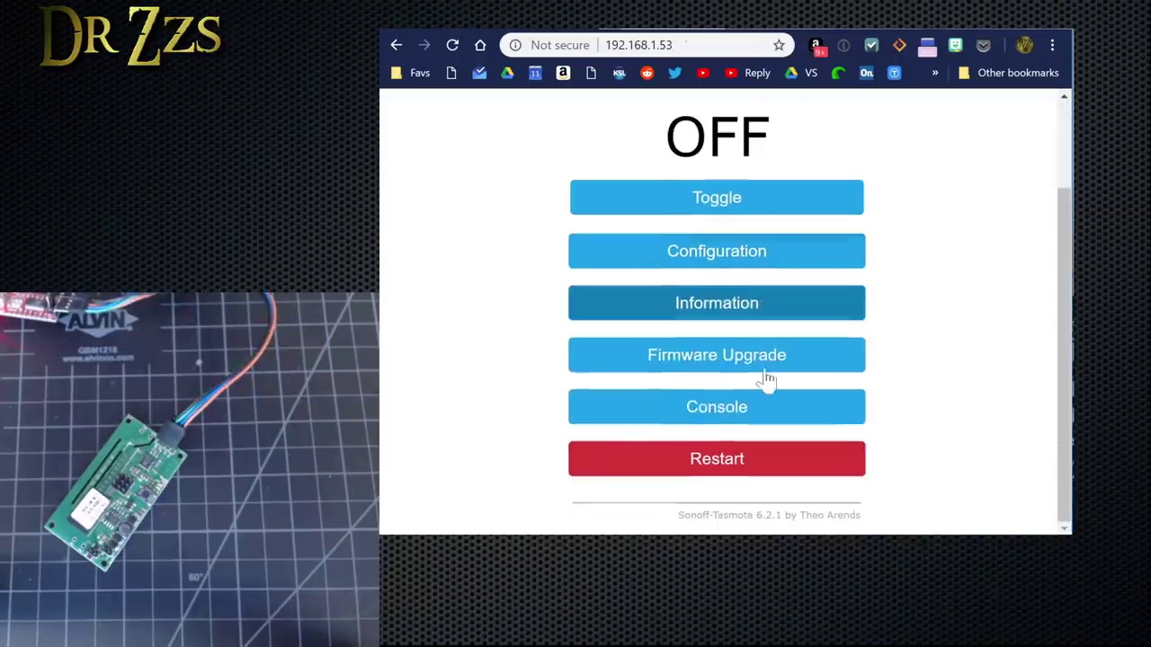
Query the device's current button topic by running the buttontopic command in the console, and examine the reply.
{"action": "left_click", "coordinate": [699, 412]}
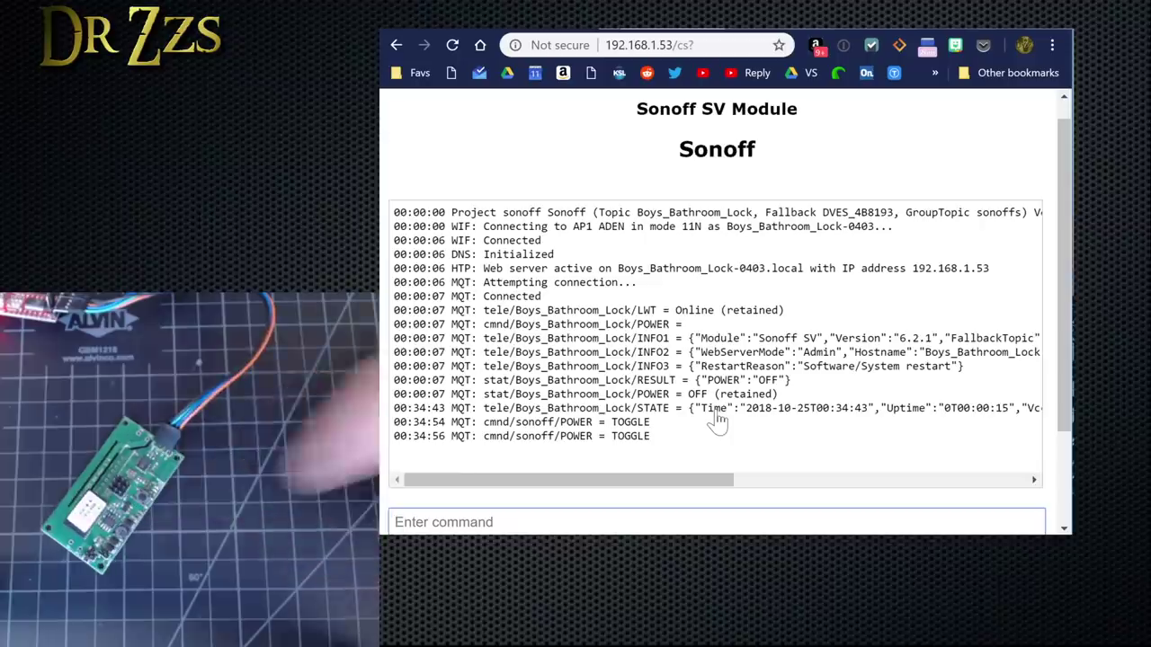
{"action": "left_click", "coordinate": [436, 522]}
{"action": "left_click", "coordinate": [427, 486]}
{"action": "key", "text": "Return"}
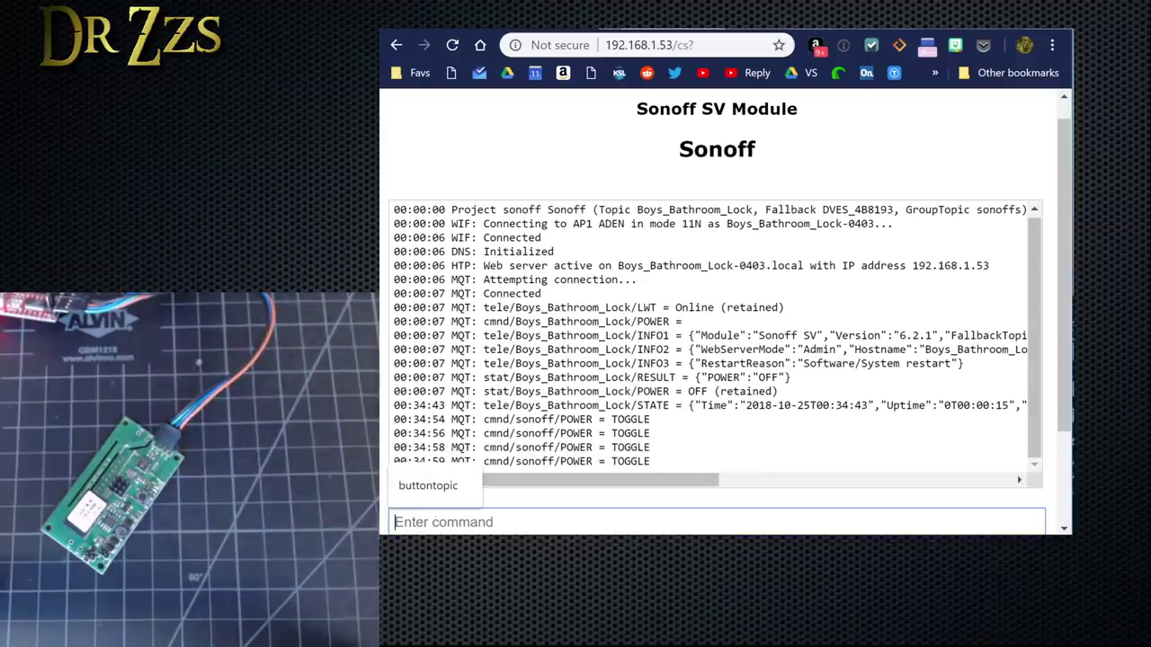
{"action": "left_click_drag", "start_coordinate": [815, 461], "coordinate": [836, 461]}
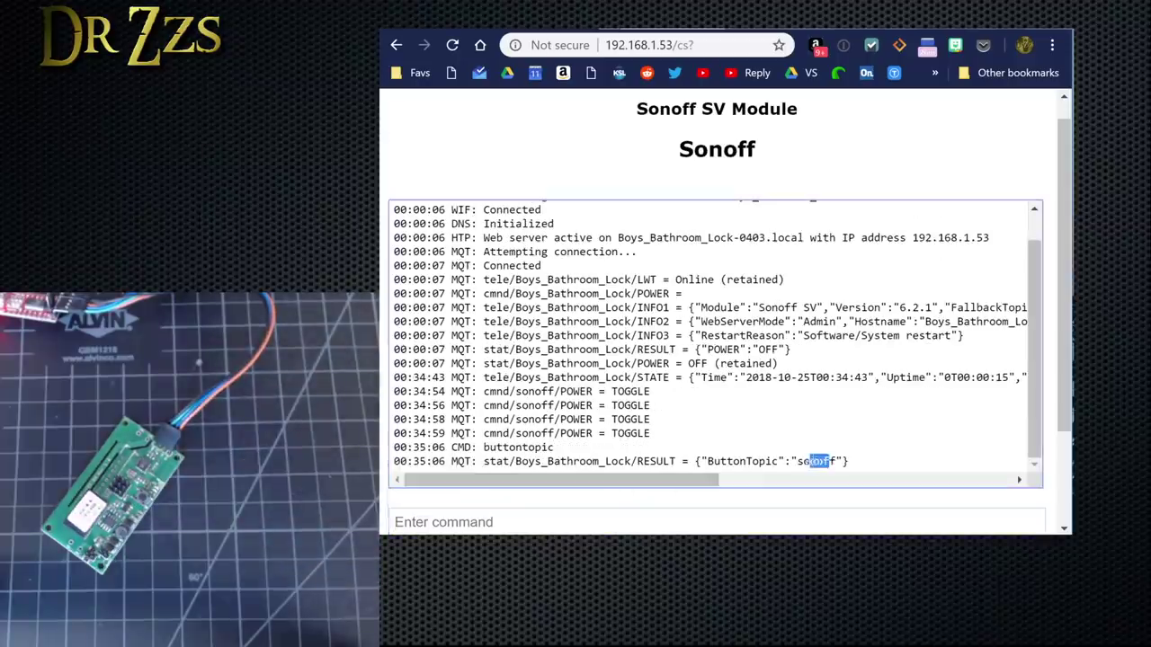
{"action": "left_click", "coordinate": [771, 514]}
{"action": "scroll", "coordinate": [765, 488], "scroll_direction": "down", "scroll_amount": 1}
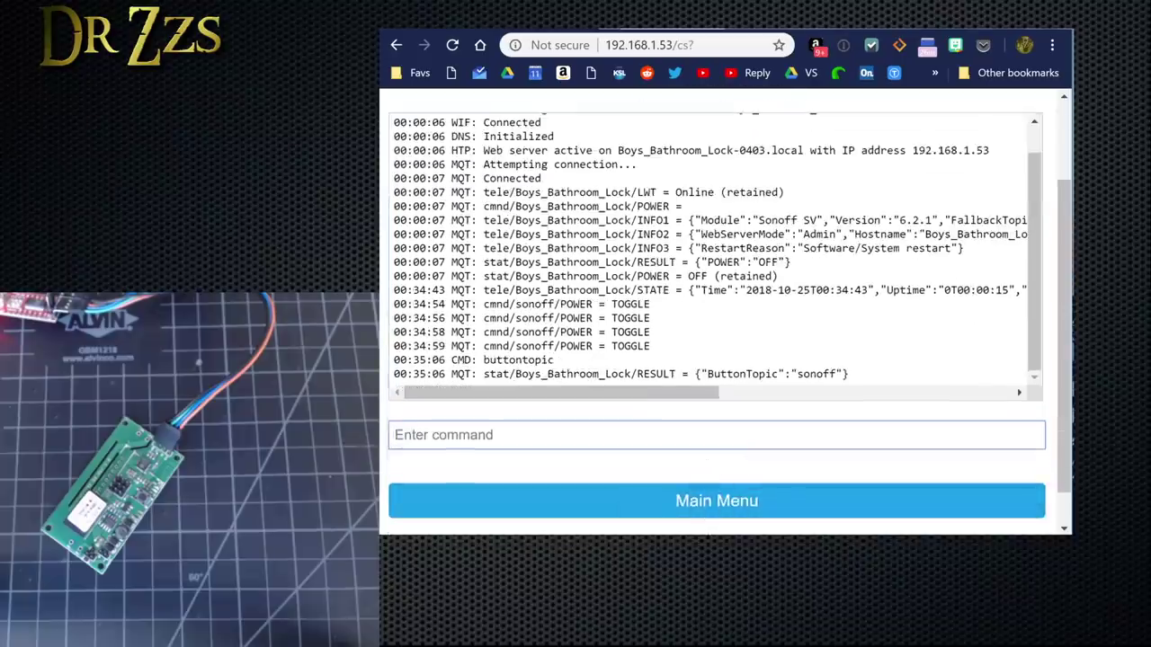
{"action": "left_click_drag", "start_coordinate": [848, 374], "coordinate": [689, 374]}
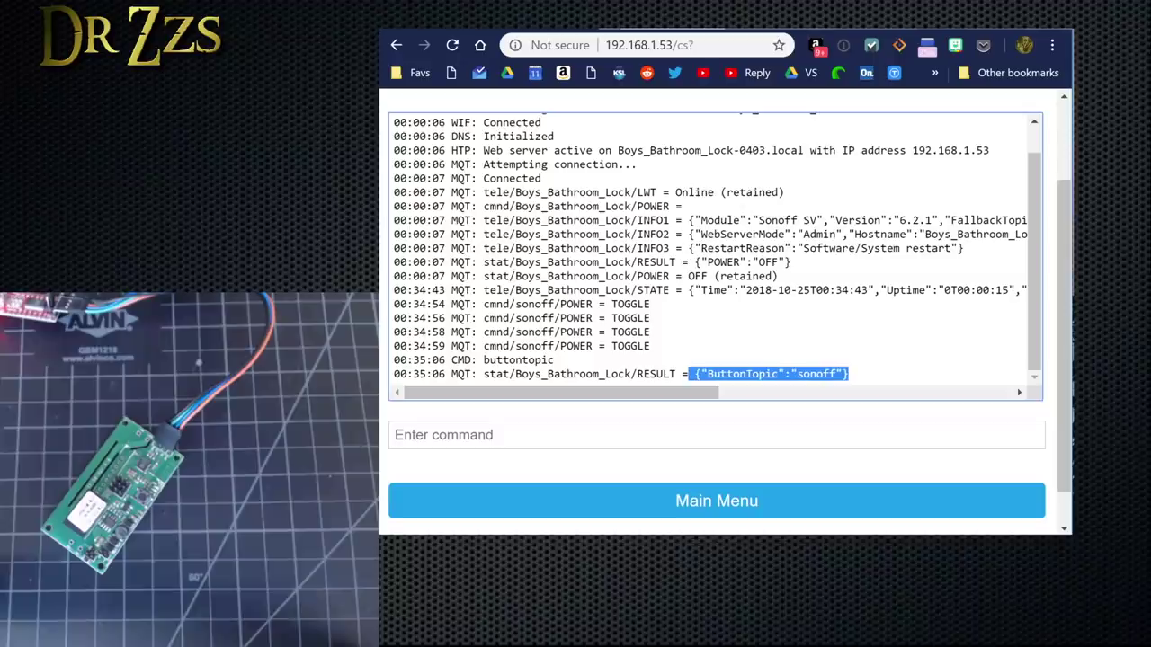
Run "buttontopic 1" in the console so the physical button uses the device's own MQTT topic.
{"action": "left_click", "coordinate": [395, 434]}
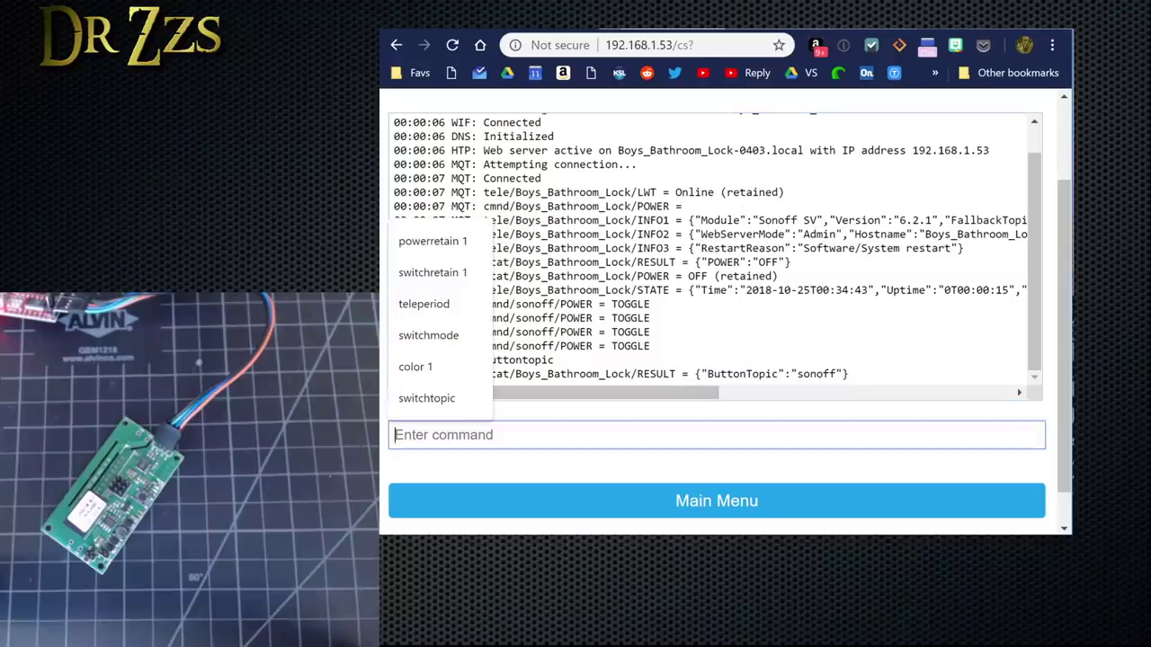
{"action": "left_click", "coordinate": [829, 481]}
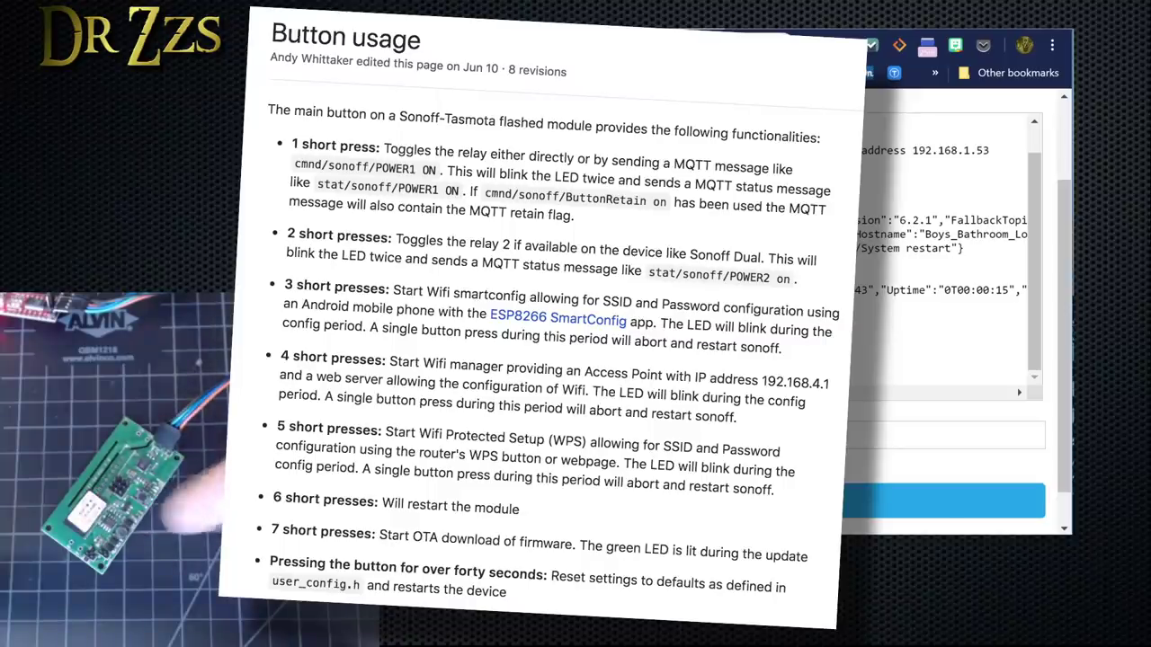
{"action": "left_click", "coordinate": [944, 434]}
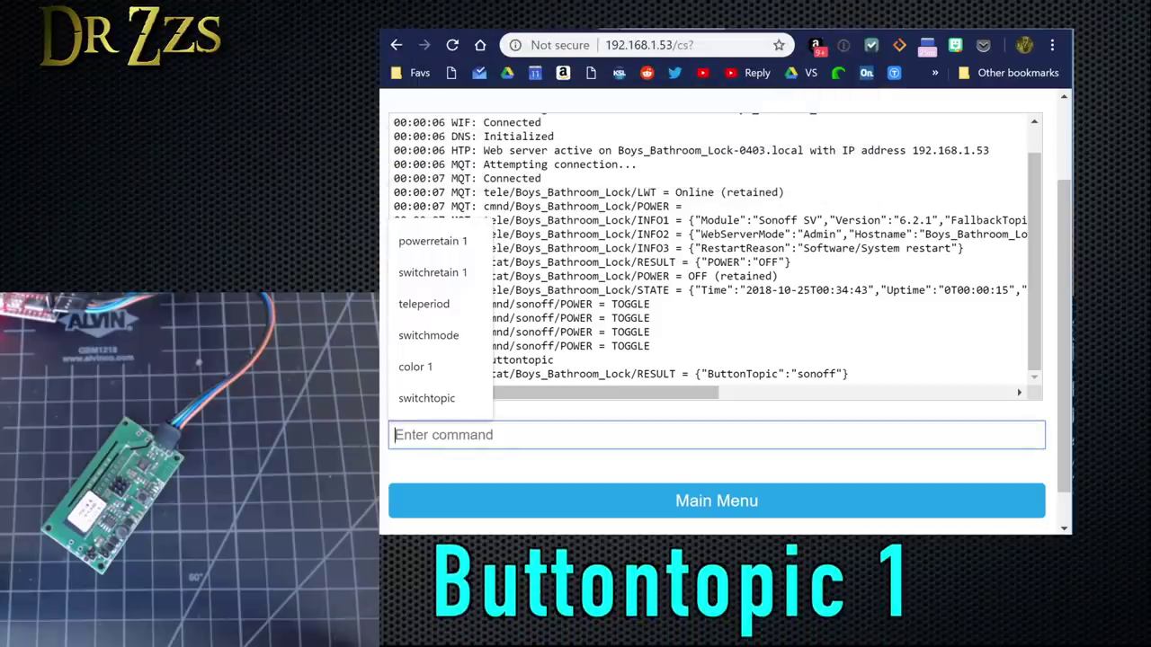
{"action": "type", "text": "buttontopic "}
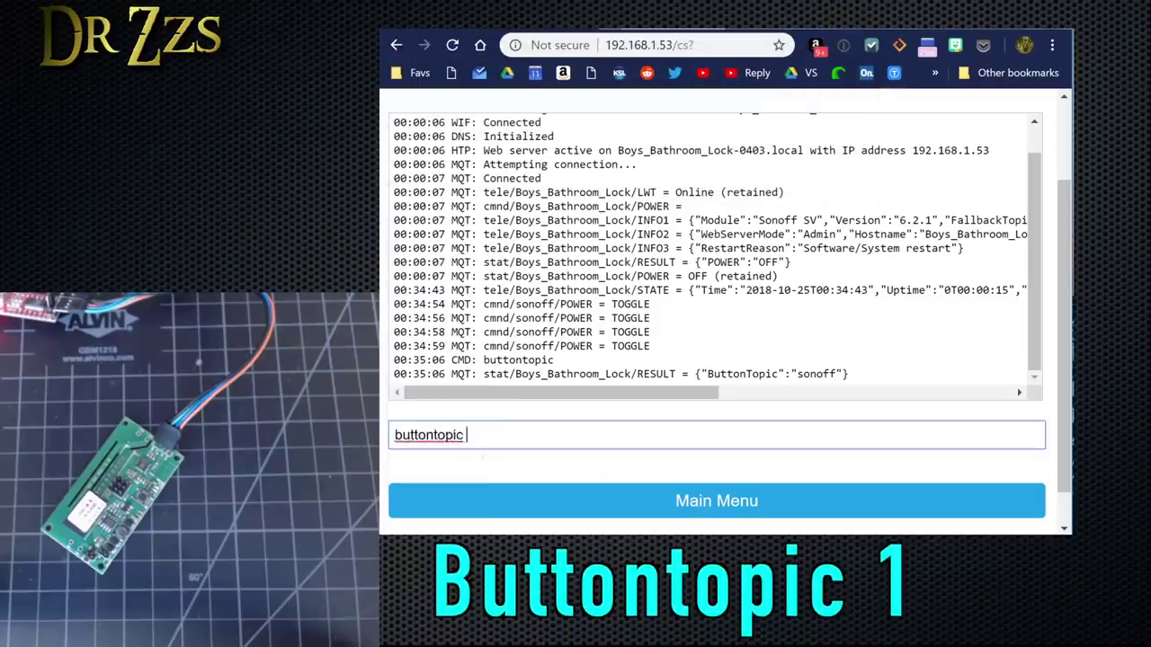
{"action": "type", "text": "1"}
{"action": "key", "text": "Return"}
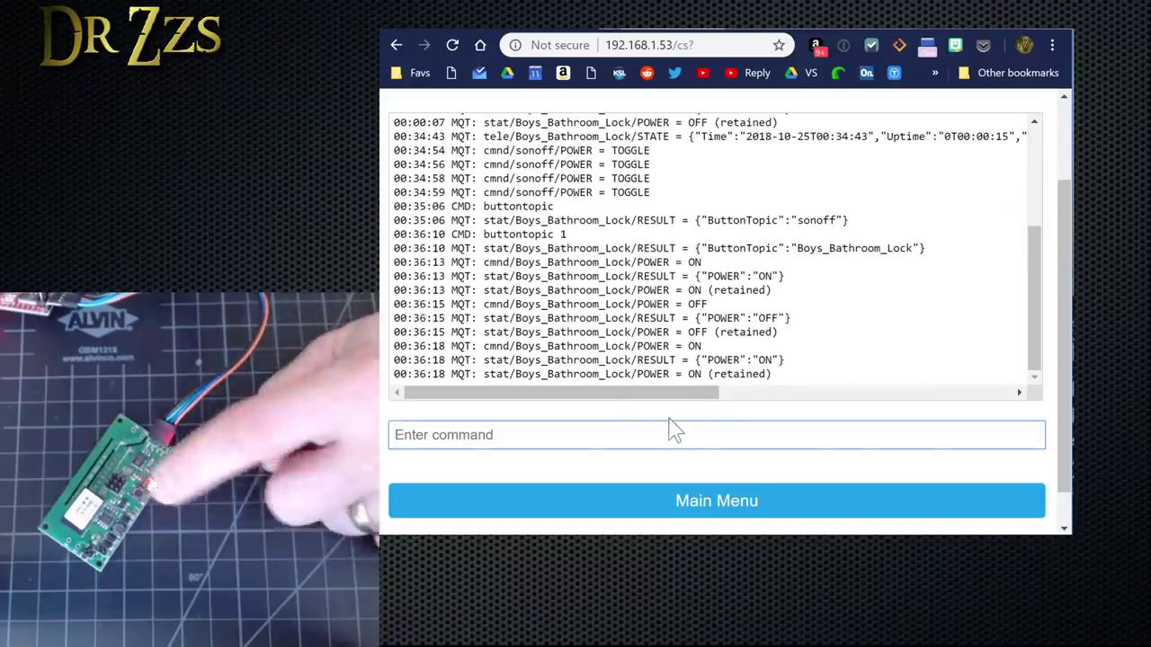
Return to the device's main page and toggle the relay twice to test it.
{"action": "left_click", "coordinate": [706, 510]}
{"action": "left_click", "coordinate": [747, 237]}
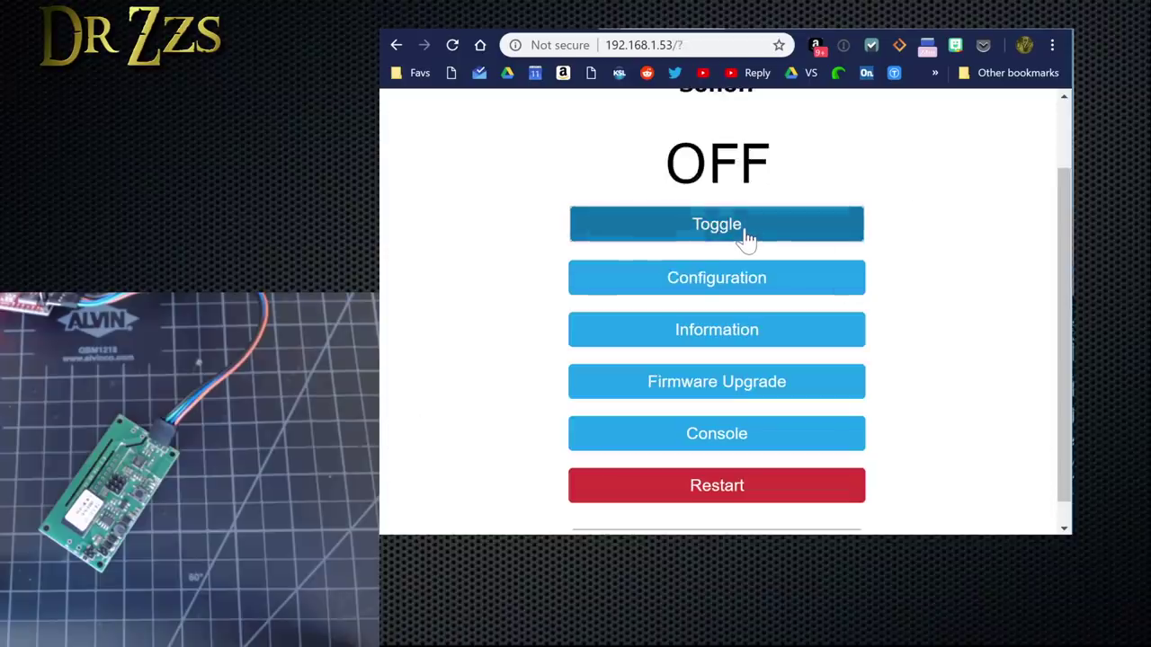
{"action": "left_click", "coordinate": [747, 238]}
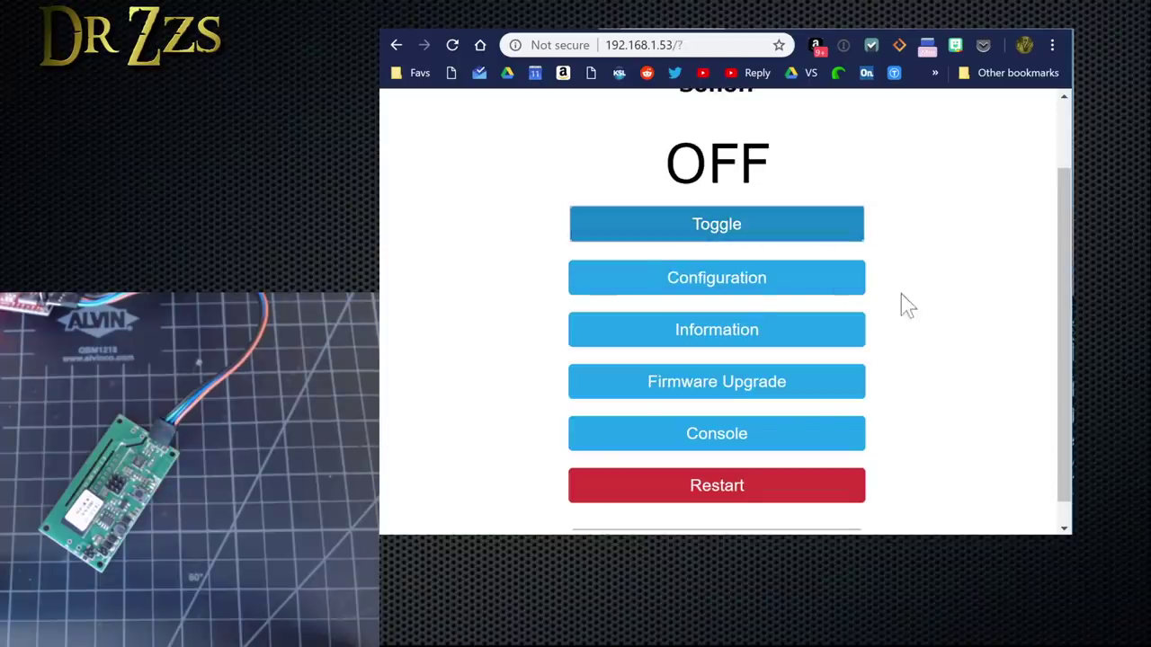
Set Friendly Name 1 to "Boys Bathroom Lock" in the device's other parameters and save the change.
{"action": "left_click", "coordinate": [792, 284]}
{"action": "scroll", "coordinate": [809, 378], "scroll_direction": "down", "scroll_amount": 1}
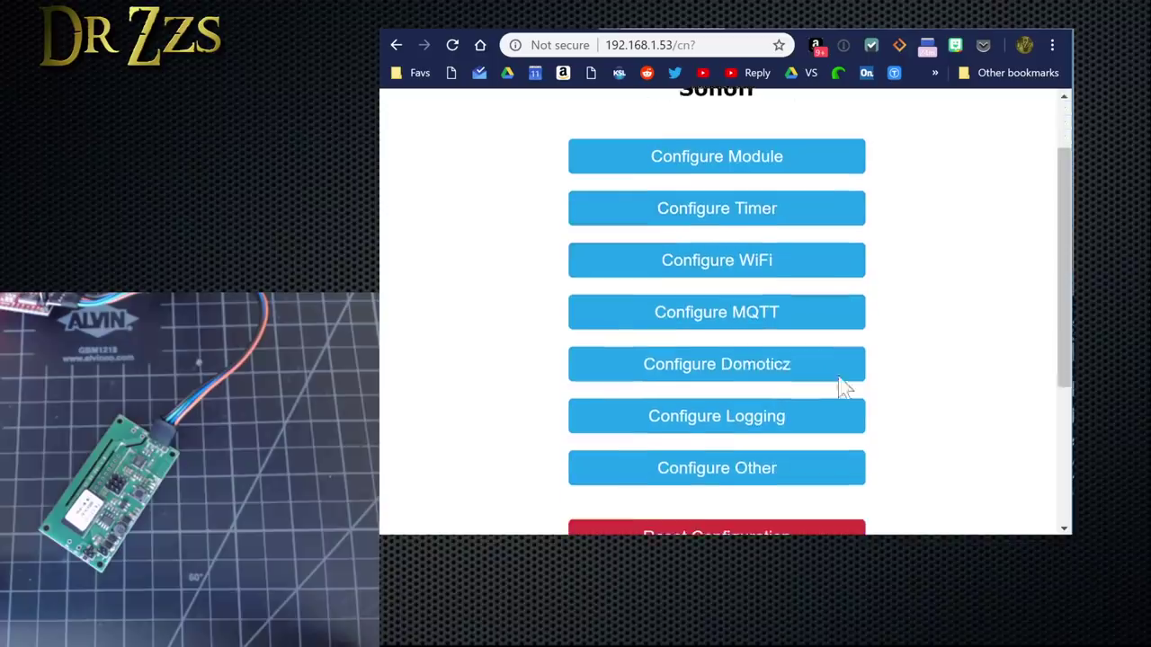
{"action": "scroll", "coordinate": [764, 359], "scroll_direction": "down", "scroll_amount": 1}
{"action": "left_click", "coordinate": [727, 378]}
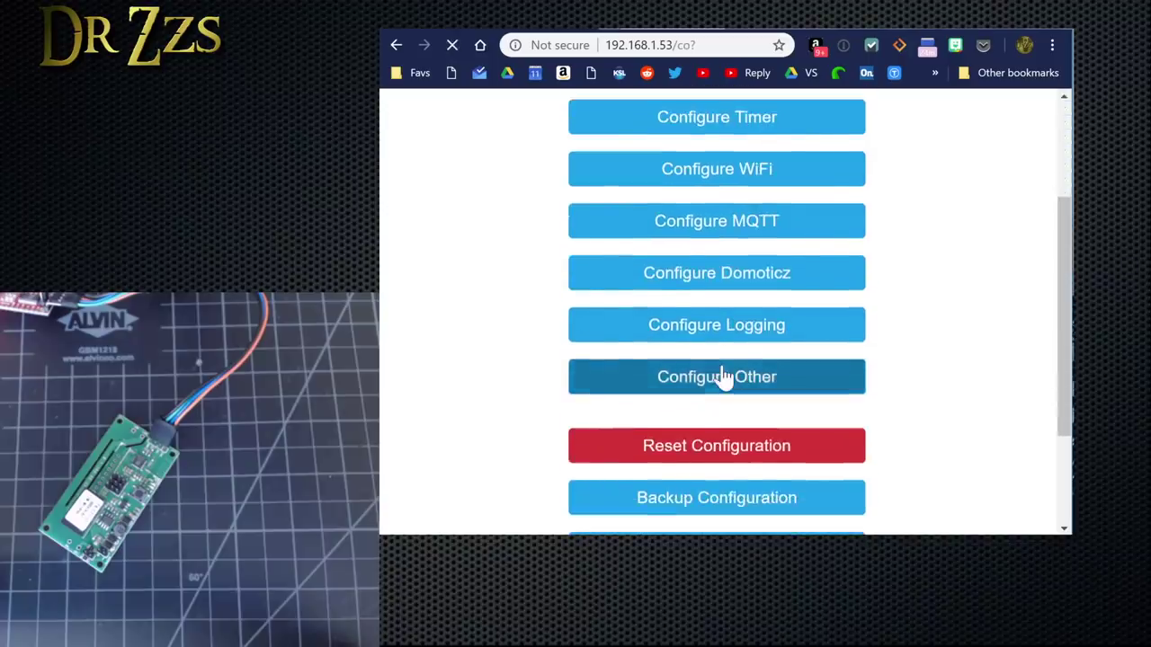
{"action": "scroll", "coordinate": [712, 442], "scroll_direction": "down", "scroll_amount": 2}
{"action": "double_click", "coordinate": [603, 205]}
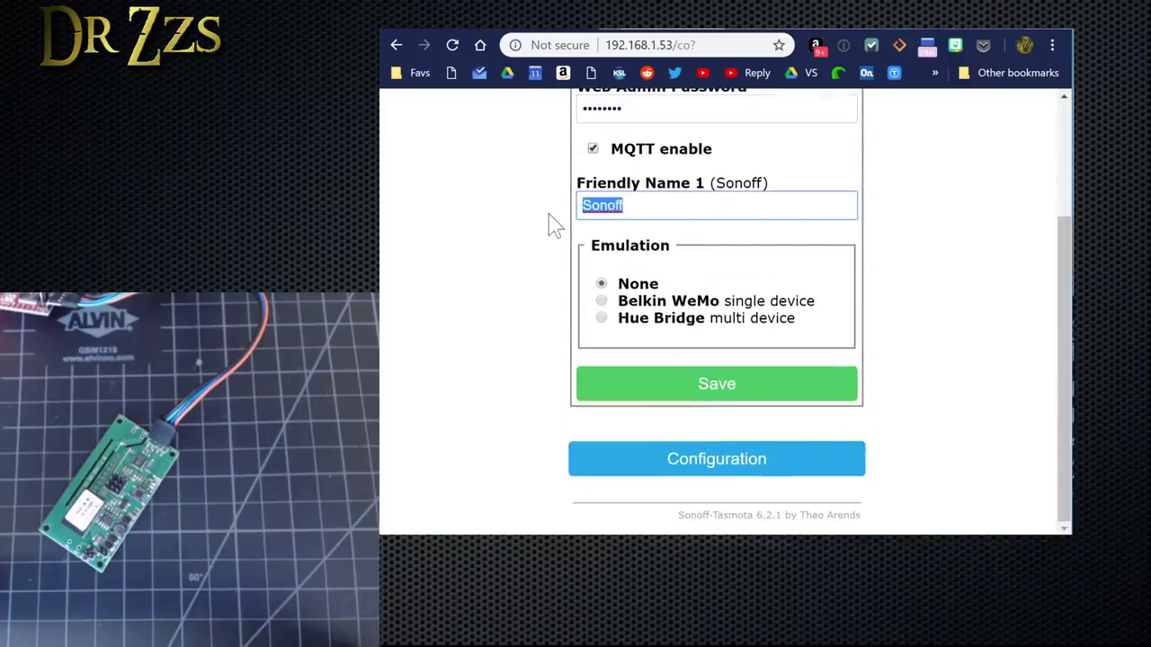
{"action": "type", "text": "Boy"}
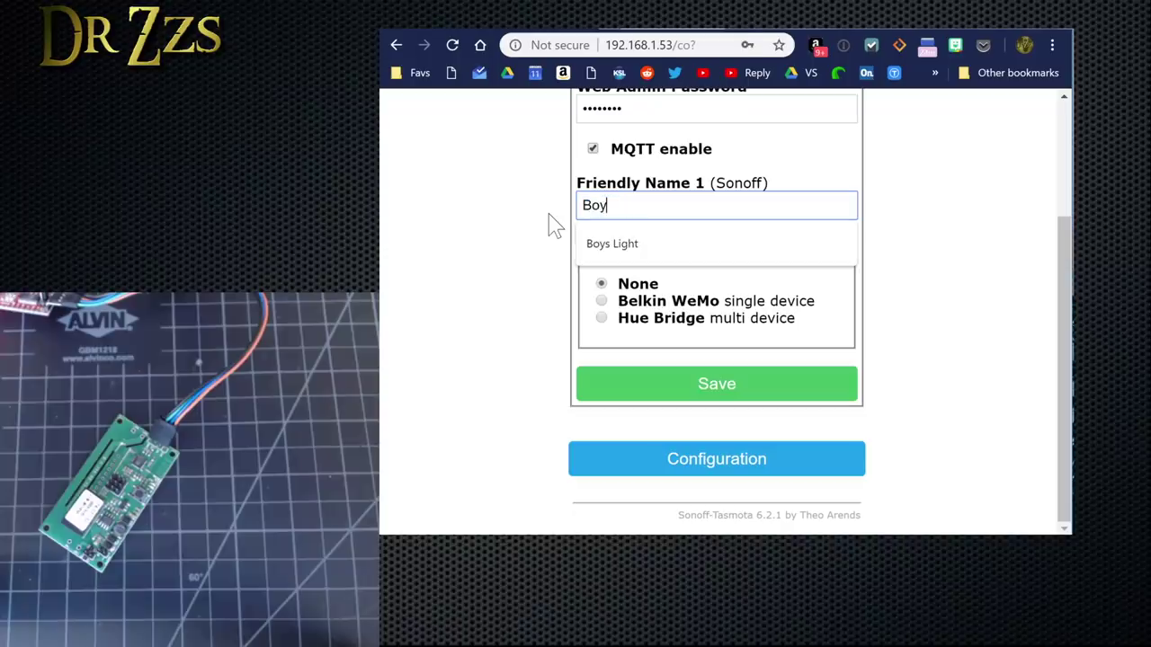
{"action": "type", "text": "s Bat"}
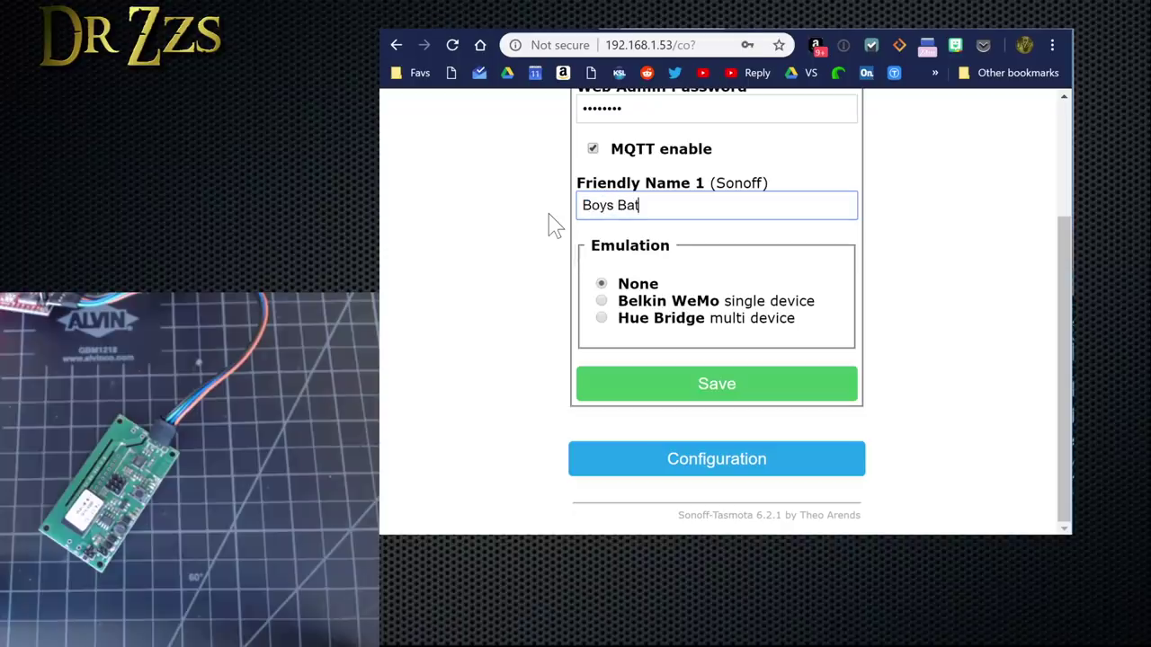
{"action": "type", "text": "hroom Lock"}
{"action": "scroll", "coordinate": [920, 296], "scroll_direction": "up", "scroll_amount": 2}
{"action": "scroll", "coordinate": [920, 296], "scroll_direction": "down", "scroll_amount": 1}
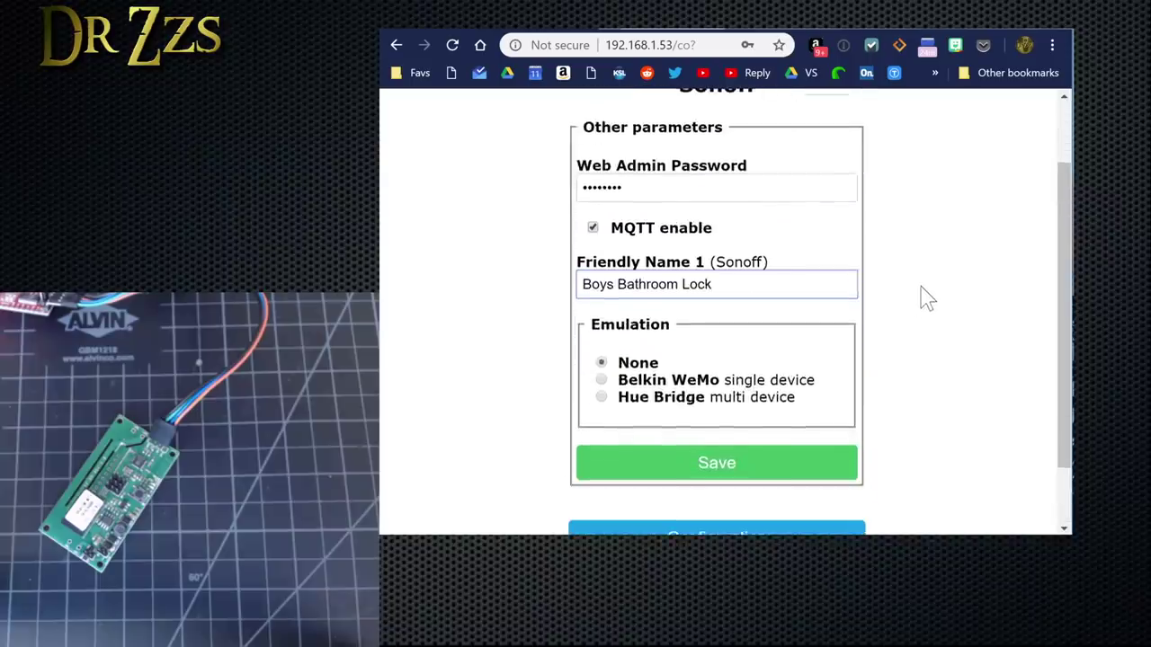
{"action": "left_click", "coordinate": [746, 471]}
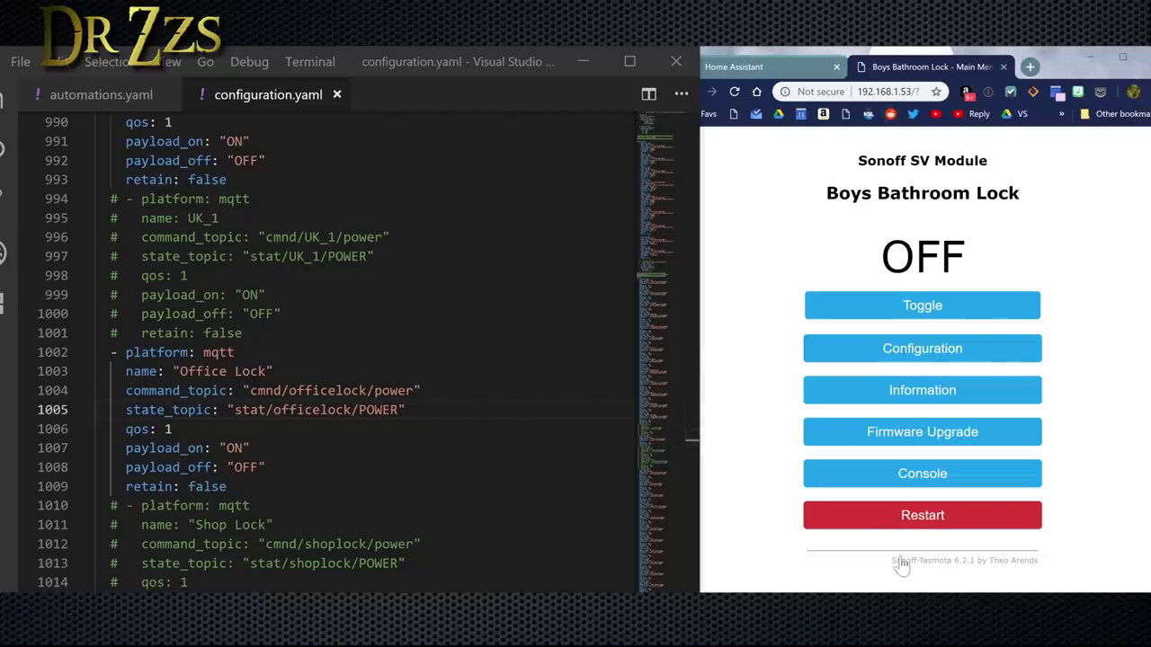
Toggle the relay on the device's main page and examine the resulting MQTT topic messages in its console.
{"action": "left_click", "coordinate": [925, 315]}
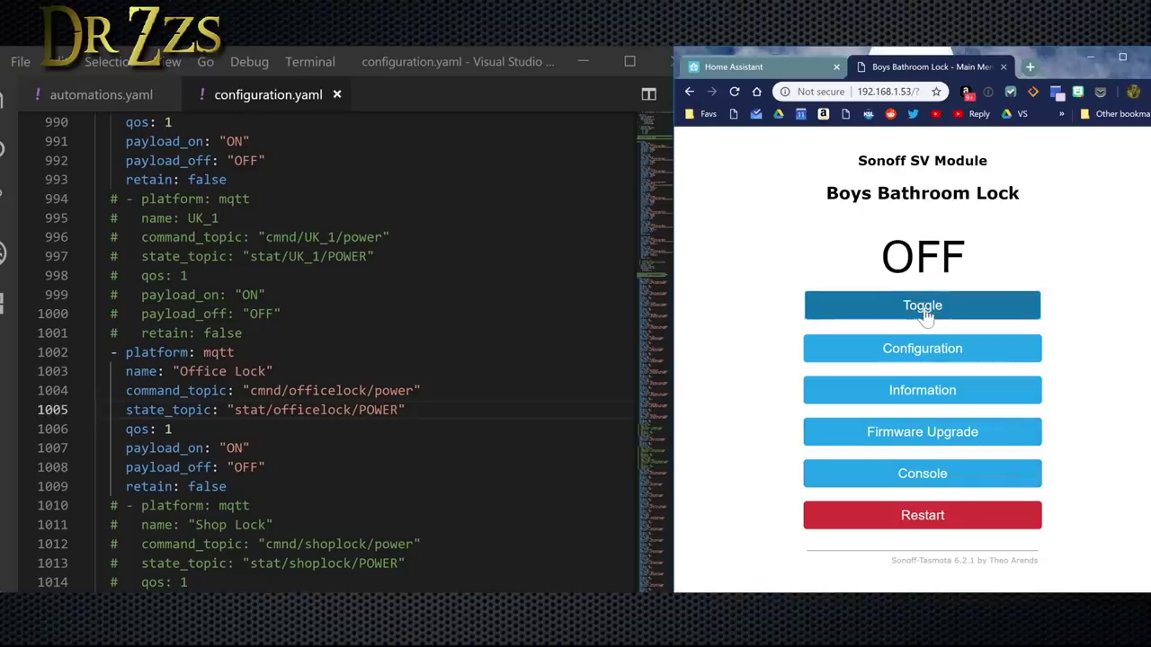
{"action": "left_click", "coordinate": [933, 477]}
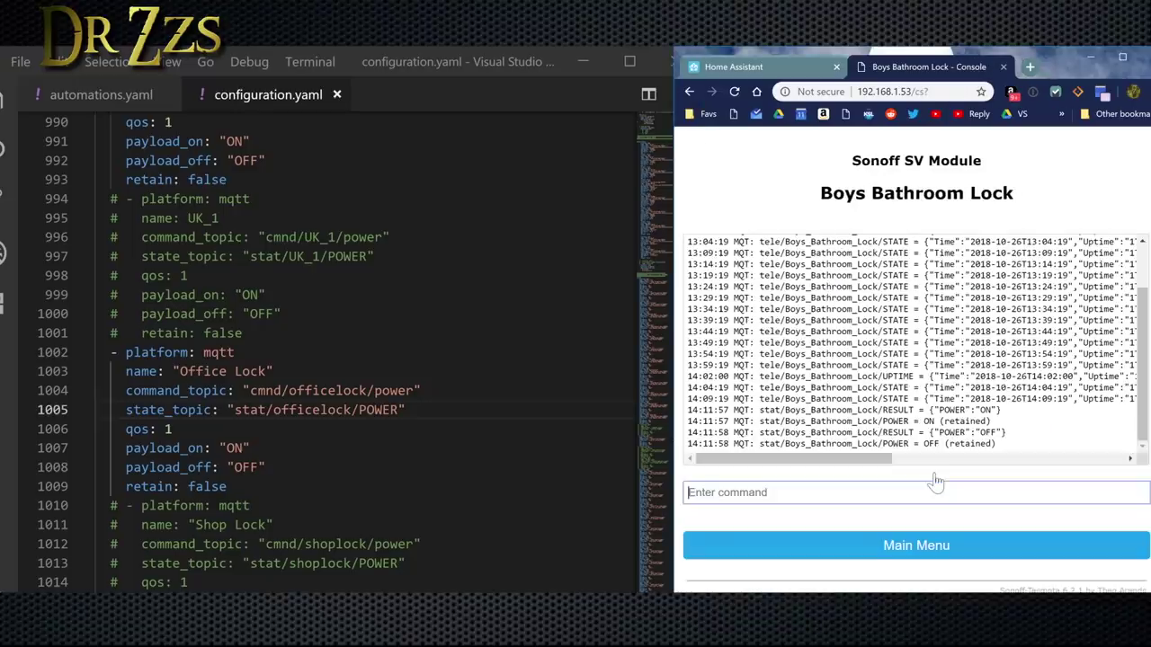
{"action": "left_click_drag", "start_coordinate": [996, 444], "coordinate": [692, 410]}
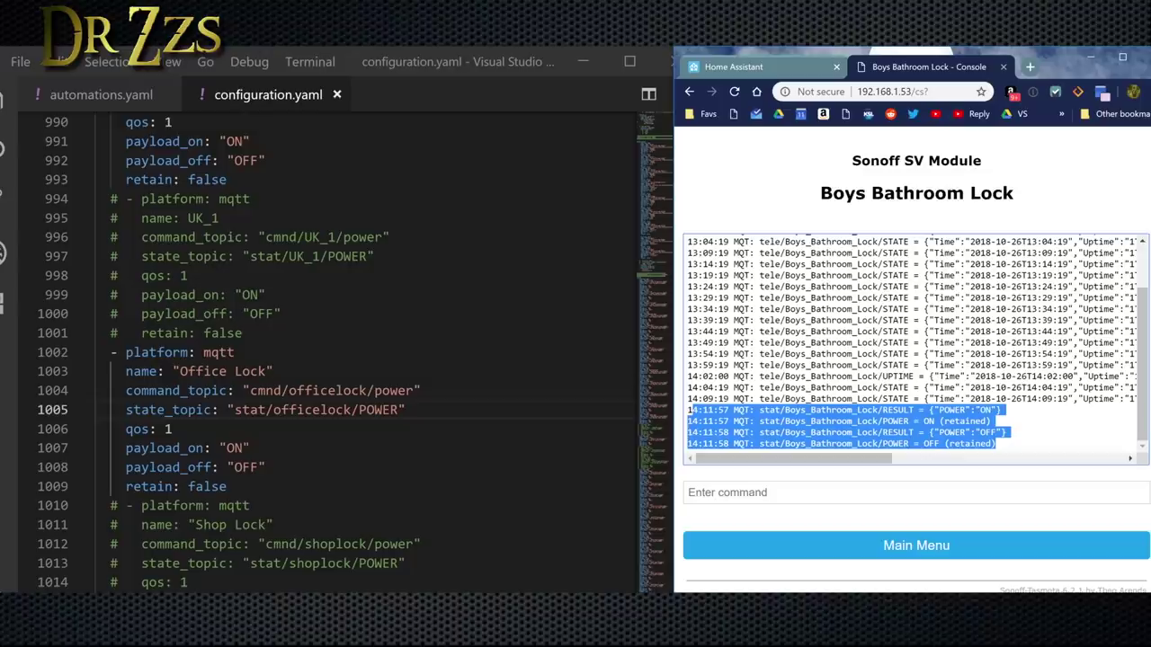
{"action": "left_click", "coordinate": [1066, 486]}
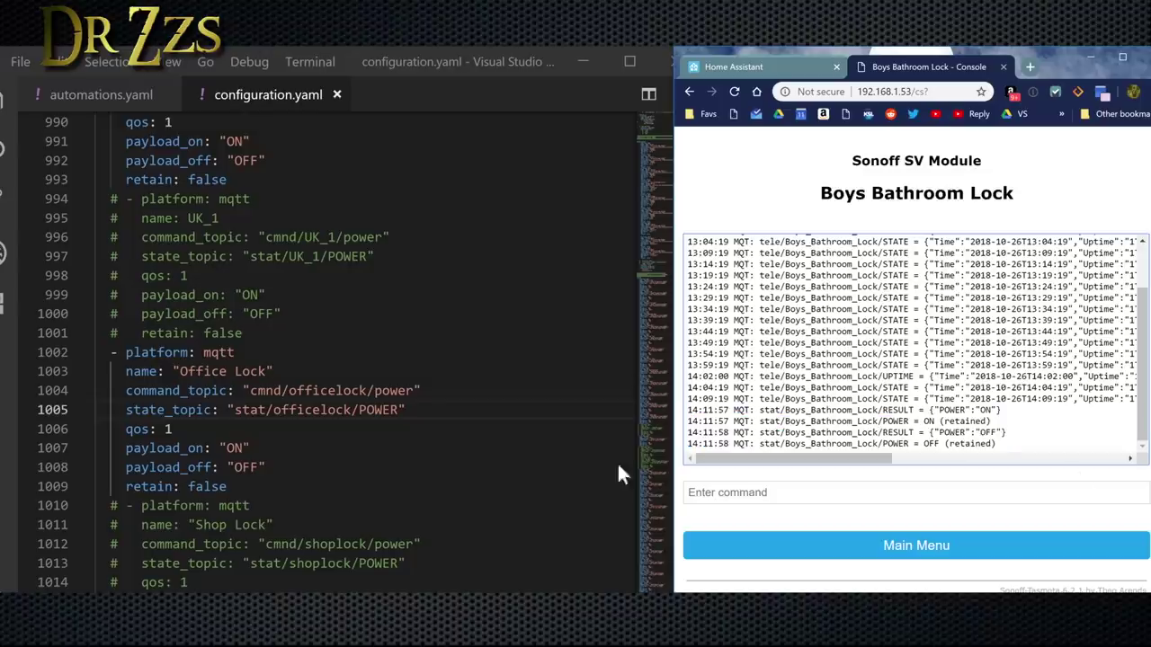
Copy the Office Lock MQTT switch block in configuration.yaml directly below "switch:" and name the copy "Boys Bathroom Lock".
{"action": "left_click_drag", "start_coordinate": [261, 487], "coordinate": [69, 347]}
{"action": "right_click", "coordinate": [270, 429]}
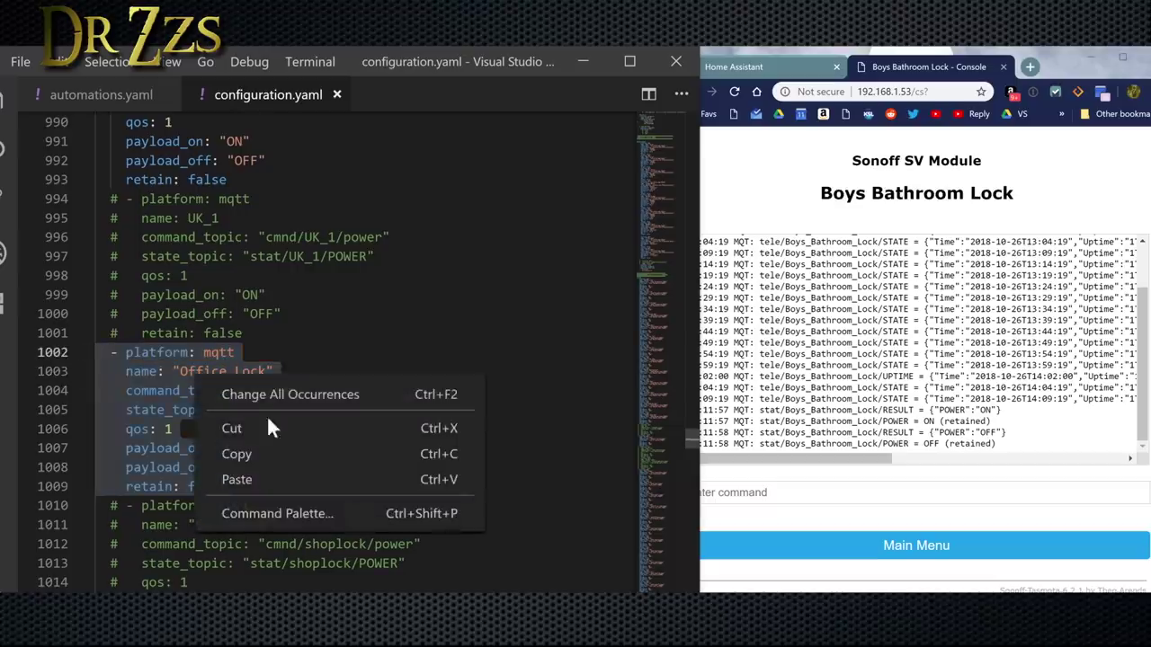
{"action": "left_click", "coordinate": [236, 454]}
{"action": "scroll", "coordinate": [269, 405], "scroll_direction": "up", "scroll_amount": 20}
{"action": "scroll", "coordinate": [360, 359], "scroll_direction": "up", "scroll_amount": 10}
{"action": "left_click", "coordinate": [148, 405]}
{"action": "key", "text": "Return"}
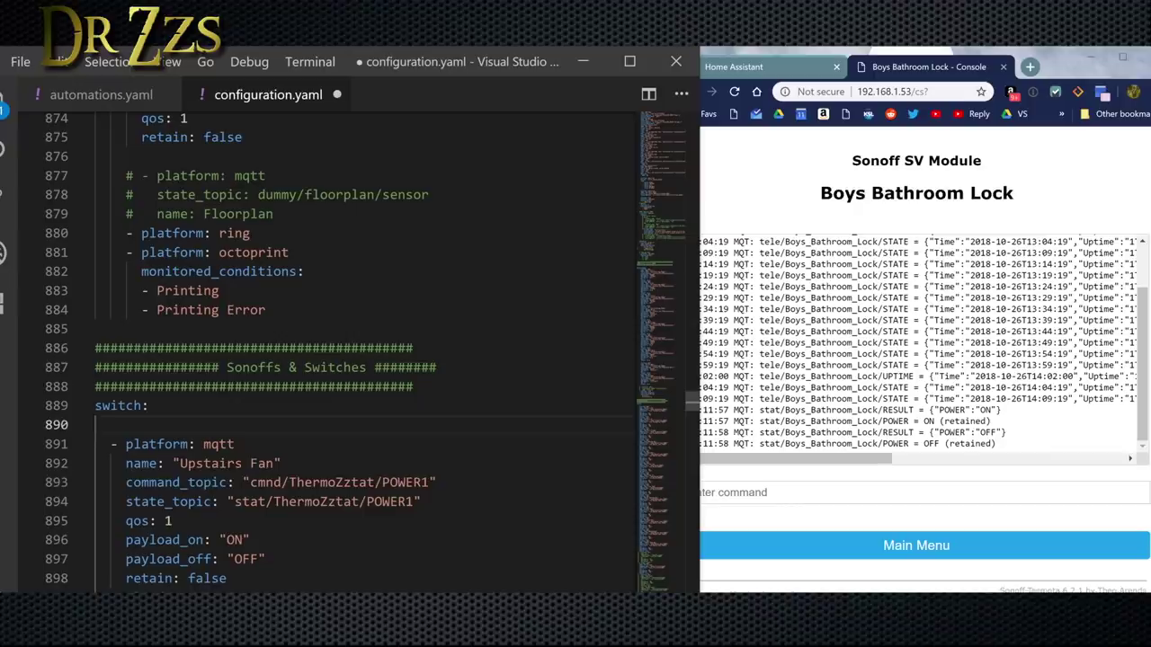
{"action": "key", "text": "ctrl+v"}
{"action": "double_click", "coordinate": [201, 444]}
{"action": "type", "text": "Boys Bathroo"}
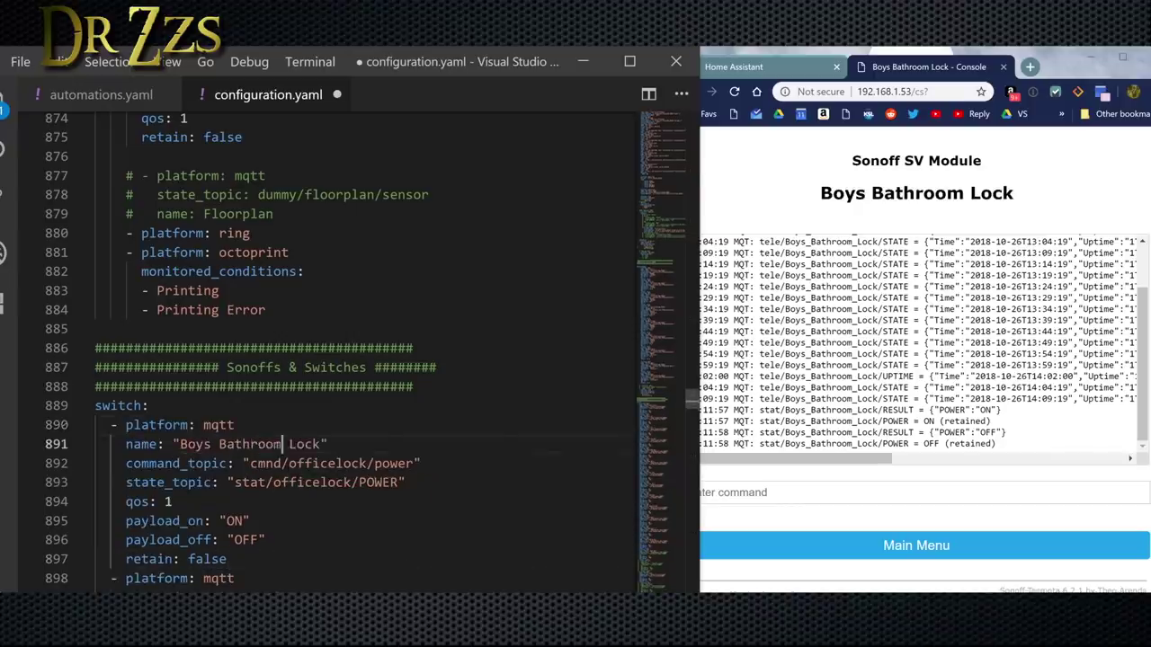
Replace officelock with Boys_Bathroom_Lock in the new switch's command and state topics, and save configuration.yaml.
{"action": "left_click", "coordinate": [287, 464]}
{"action": "left_click", "coordinate": [272, 482], "text": "alt"}
{"action": "type", "text": "Boys_"}
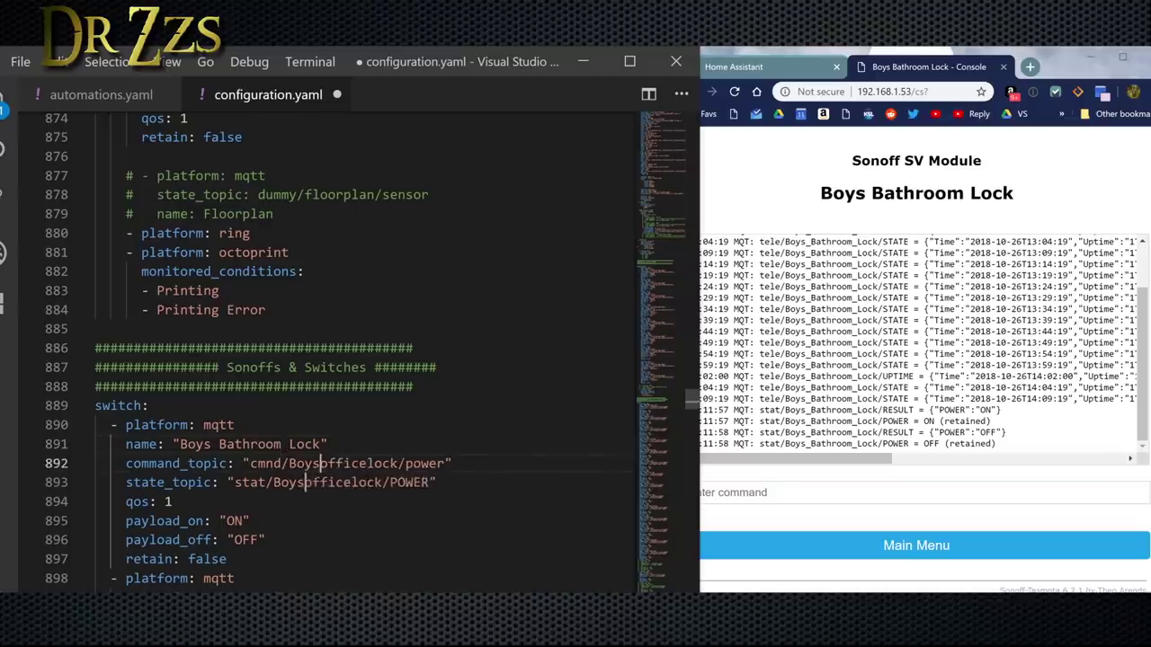
{"action": "type", "text": "Bathroom_Lock/"}
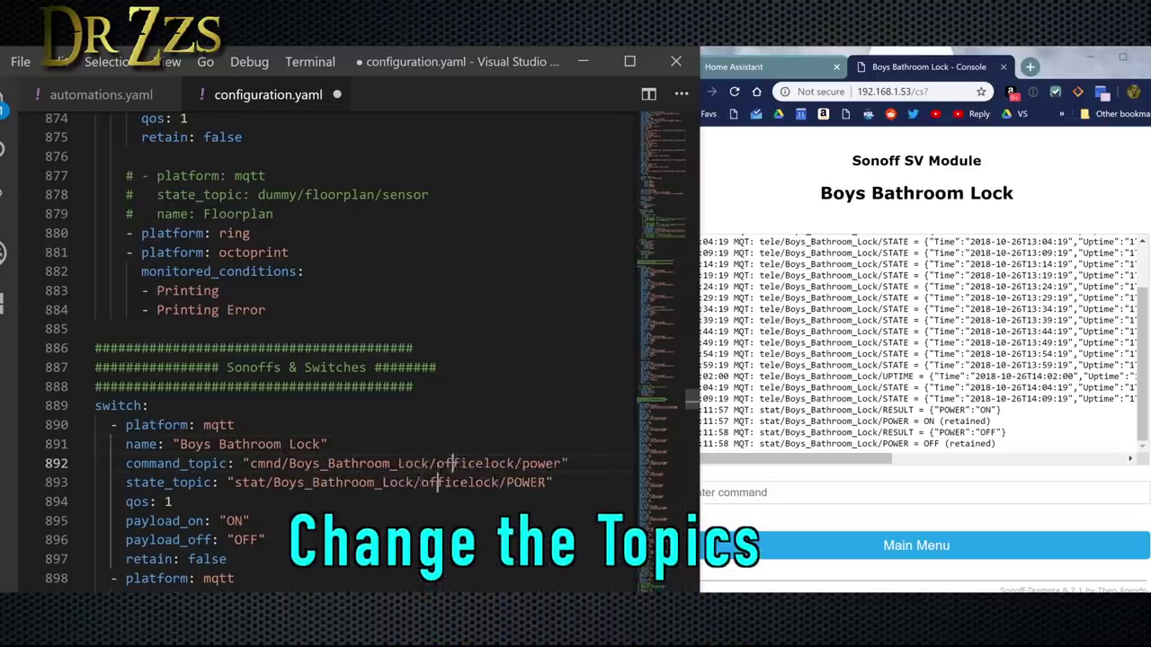
{"action": "key", "text": "ctrl+shift+Right"}
{"action": "key", "text": "Delete"}
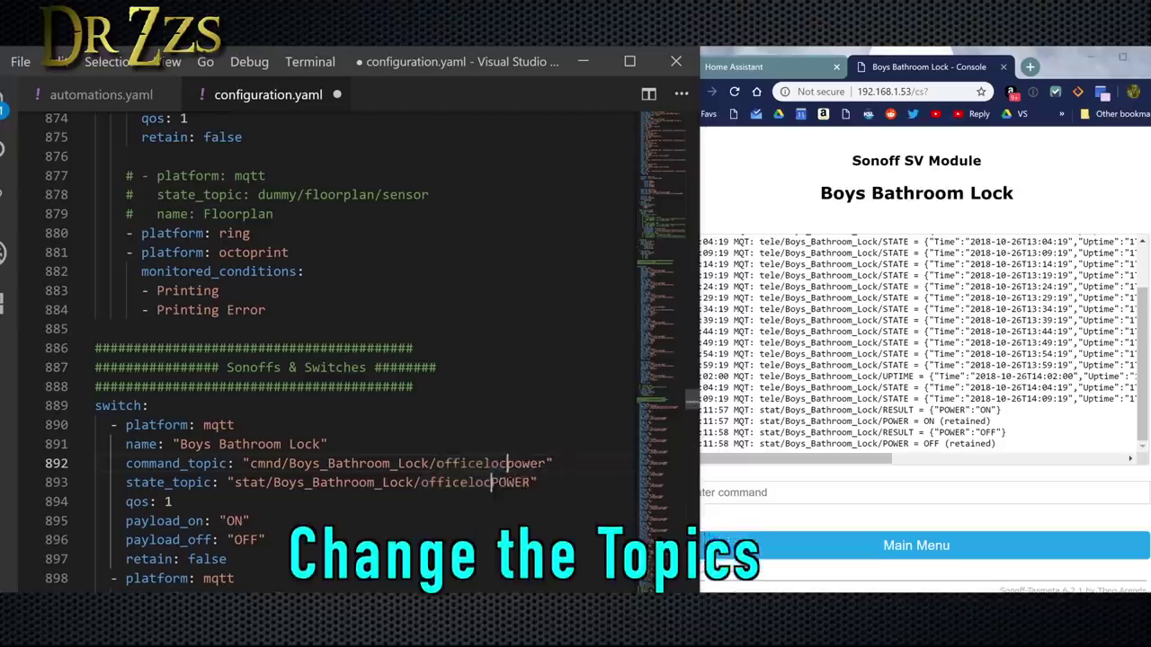
{"action": "key", "text": "Right"}
{"action": "left_click", "coordinate": [252, 520]}
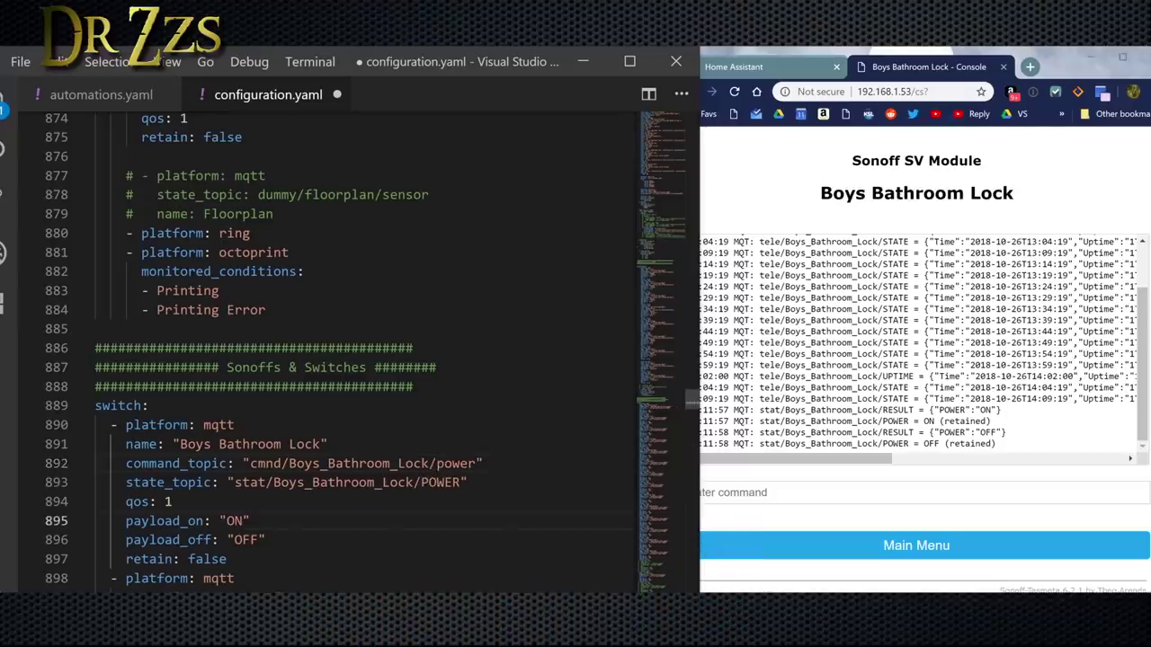
{"action": "scroll", "coordinate": [351, 350], "scroll_direction": "down", "scroll_amount": 2}
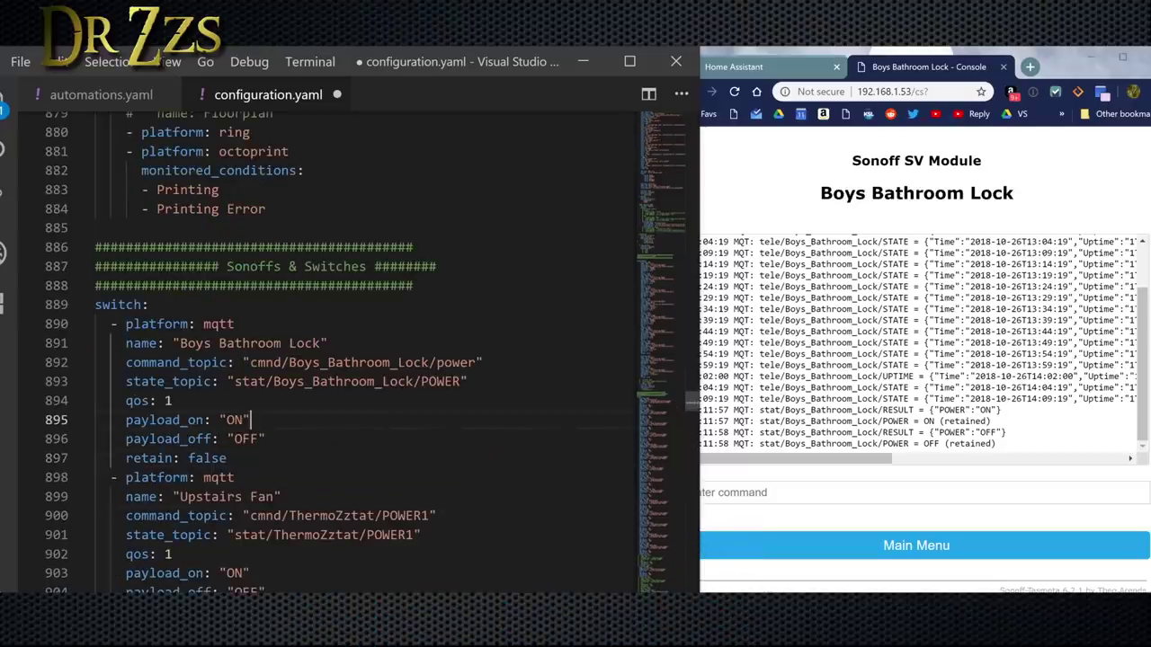
{"action": "key", "text": "ctrl+s"}
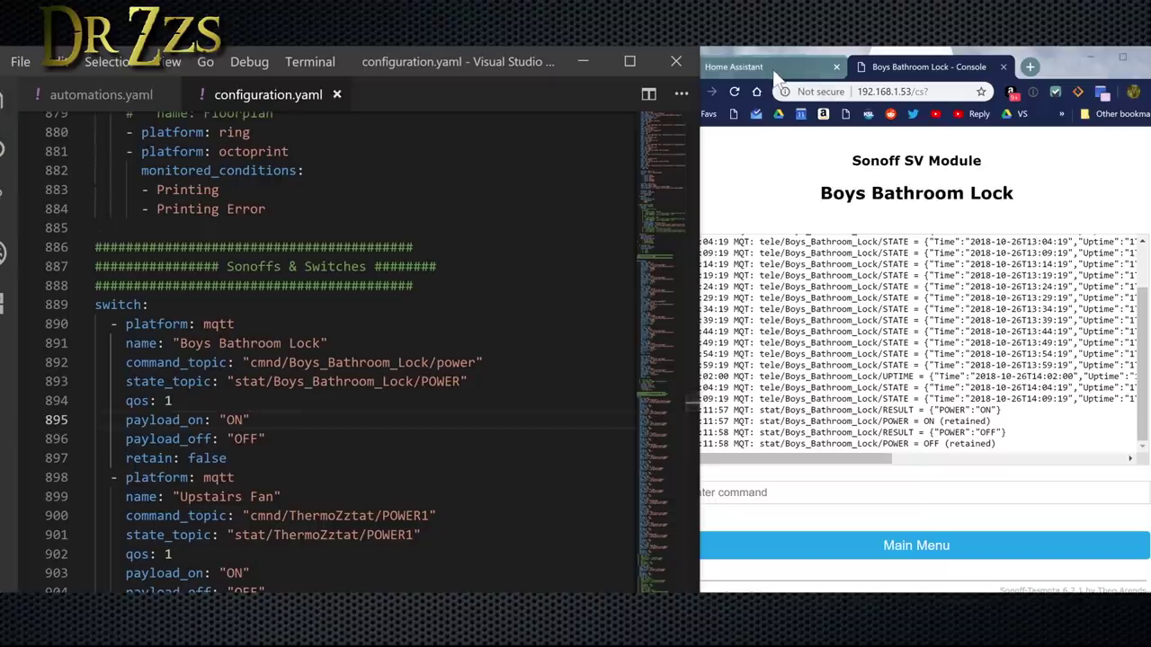
Switch to Home Assistant and open the General configuration section to load the newly defined switch.
{"action": "left_click", "coordinate": [777, 72]}
{"action": "left_click", "coordinate": [784, 428]}
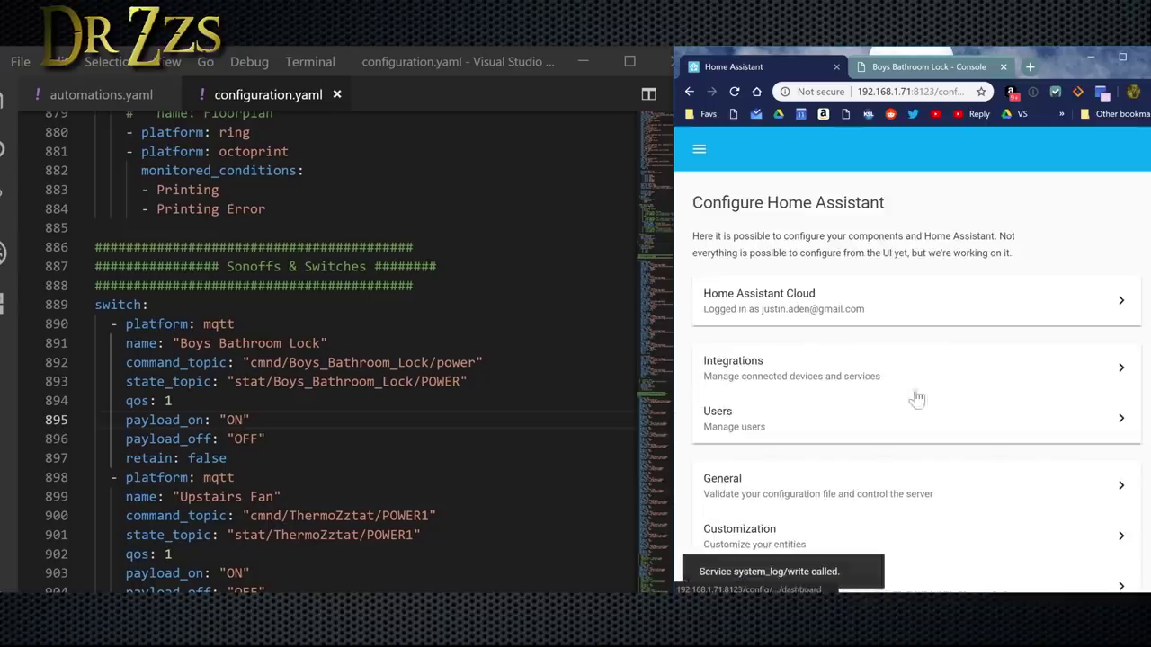
{"action": "left_click", "coordinate": [770, 488]}
{"action": "left_click", "coordinate": [919, 403]}
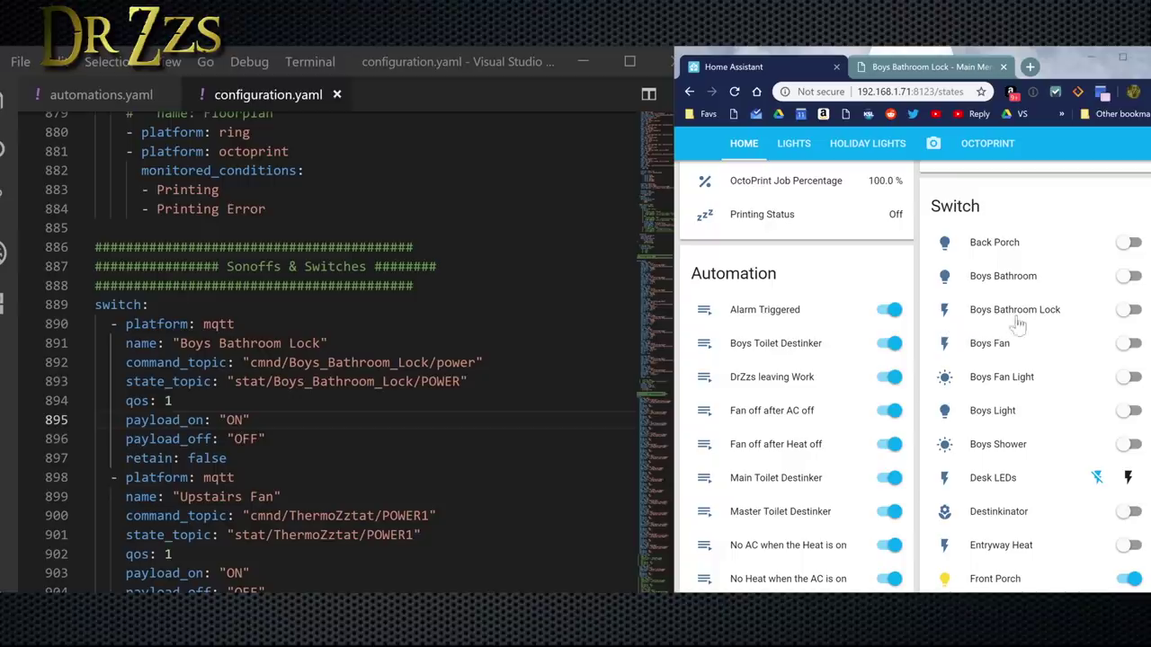
Test the integration by turning on Boys Bathroom Lock in Home Assistant and toggling it off from the device's own page.
{"action": "left_click", "coordinate": [1131, 311]}
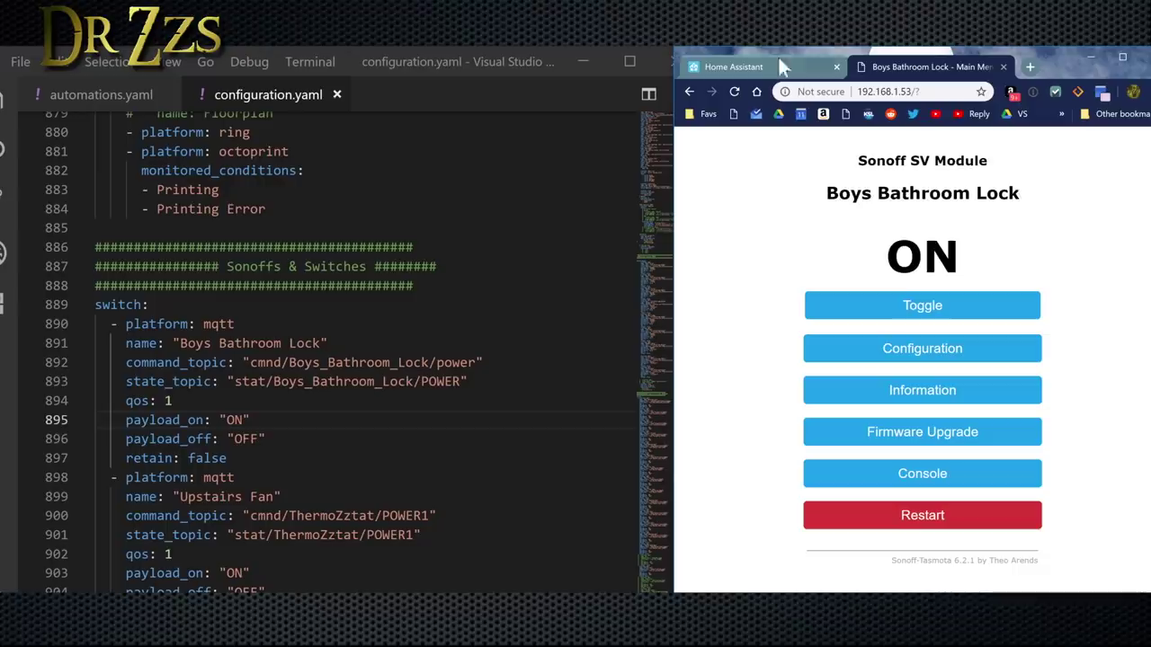
{"action": "left_click", "coordinate": [926, 310]}
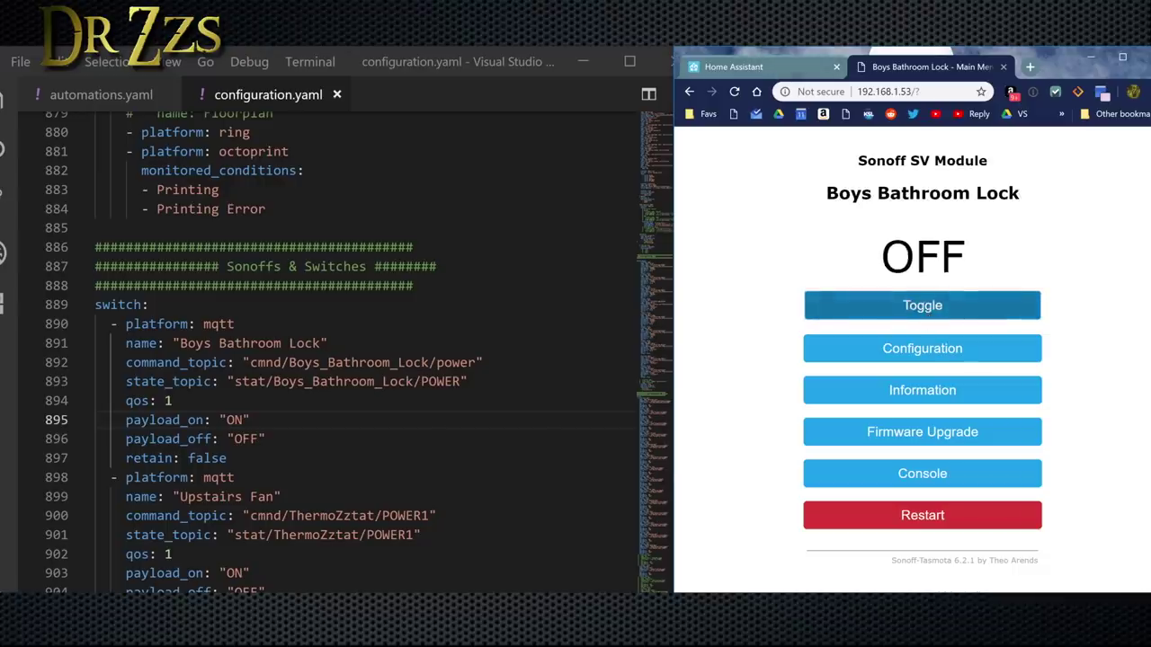
{"action": "left_click", "coordinate": [773, 67]}
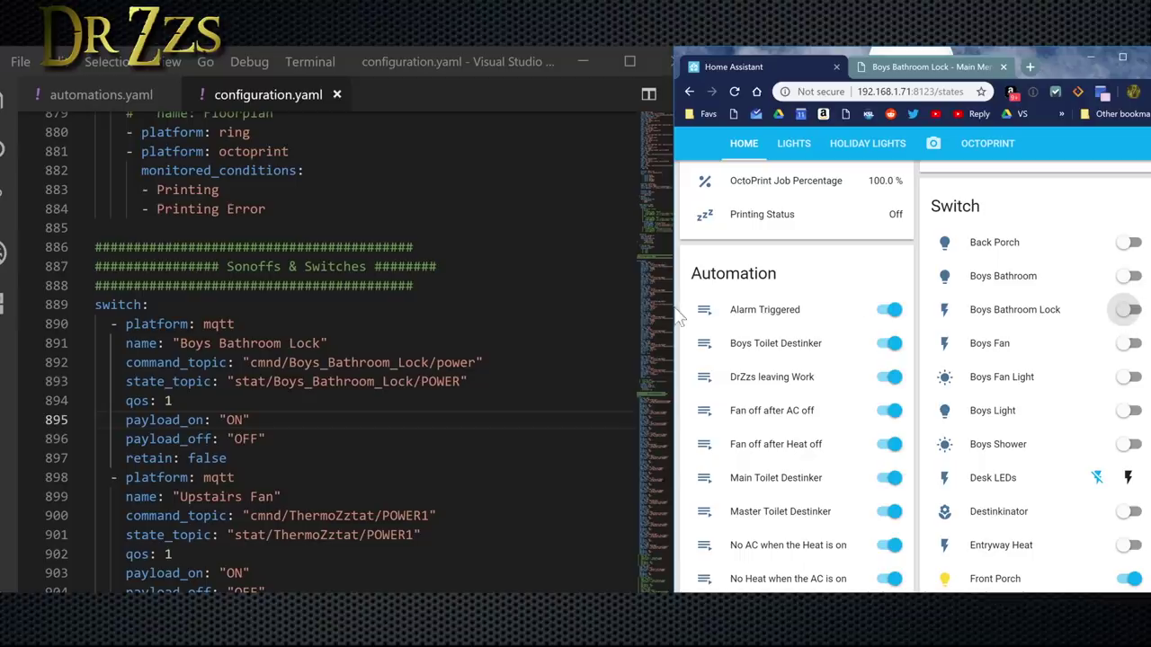
Open automations.yaml and review the Boys Bathroom Lock on, off and off-after-20 automations.
{"action": "left_click", "coordinate": [76, 97]}
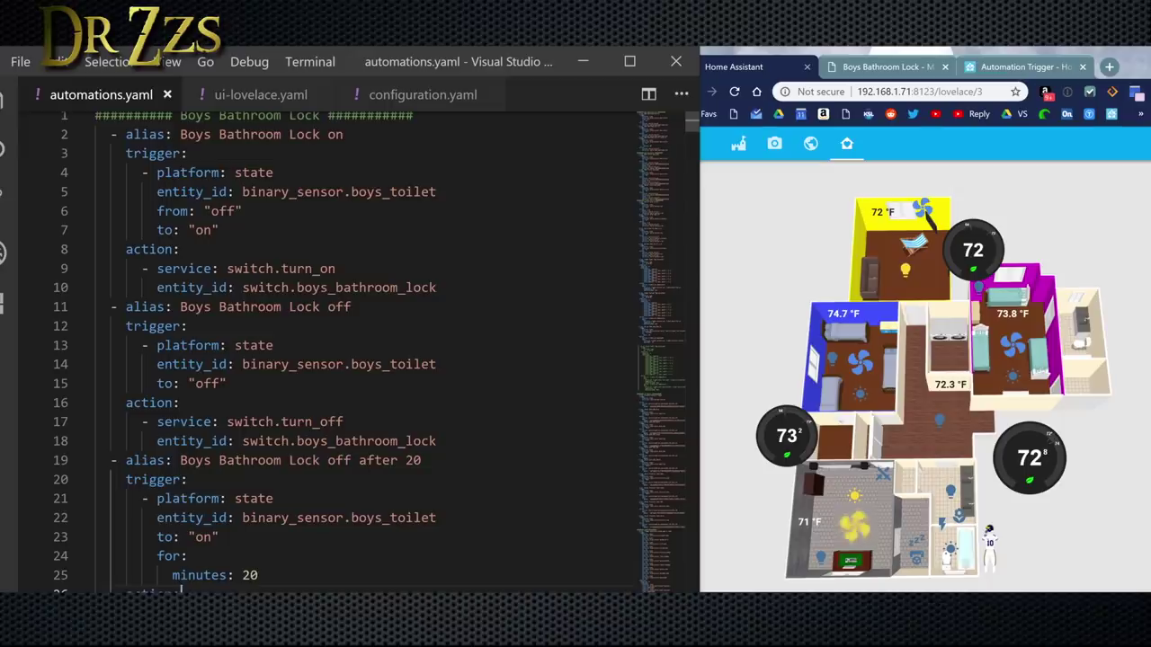
{"action": "scroll", "coordinate": [360, 351], "scroll_direction": "down", "scroll_amount": 4}
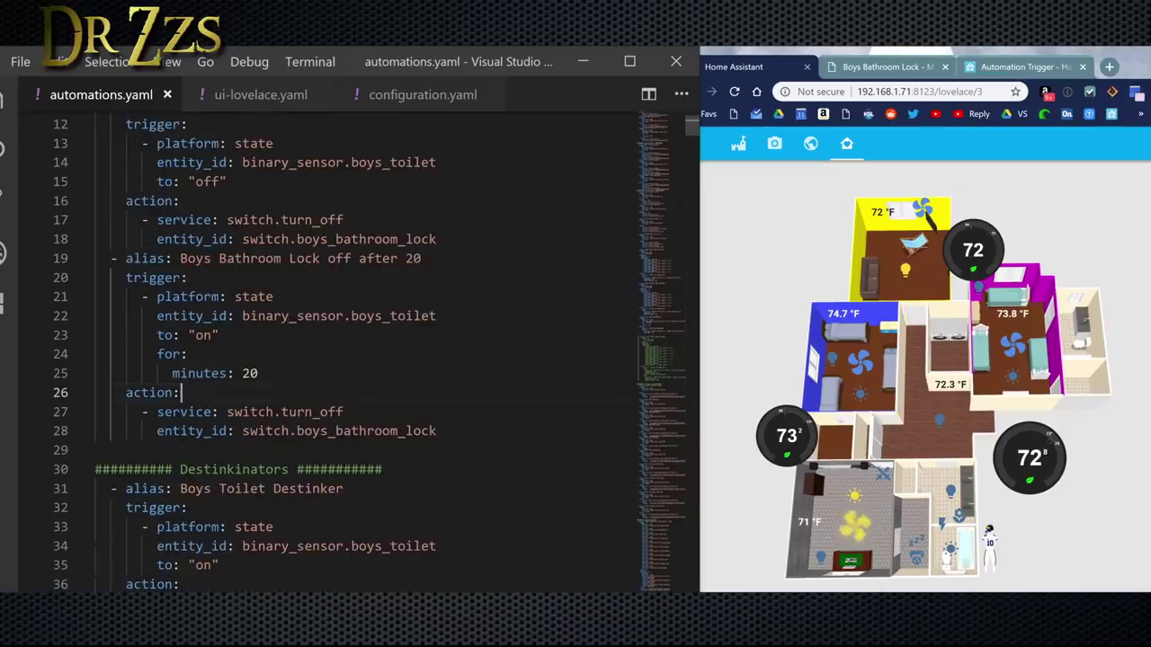
{"action": "left_click", "coordinate": [96, 450]}
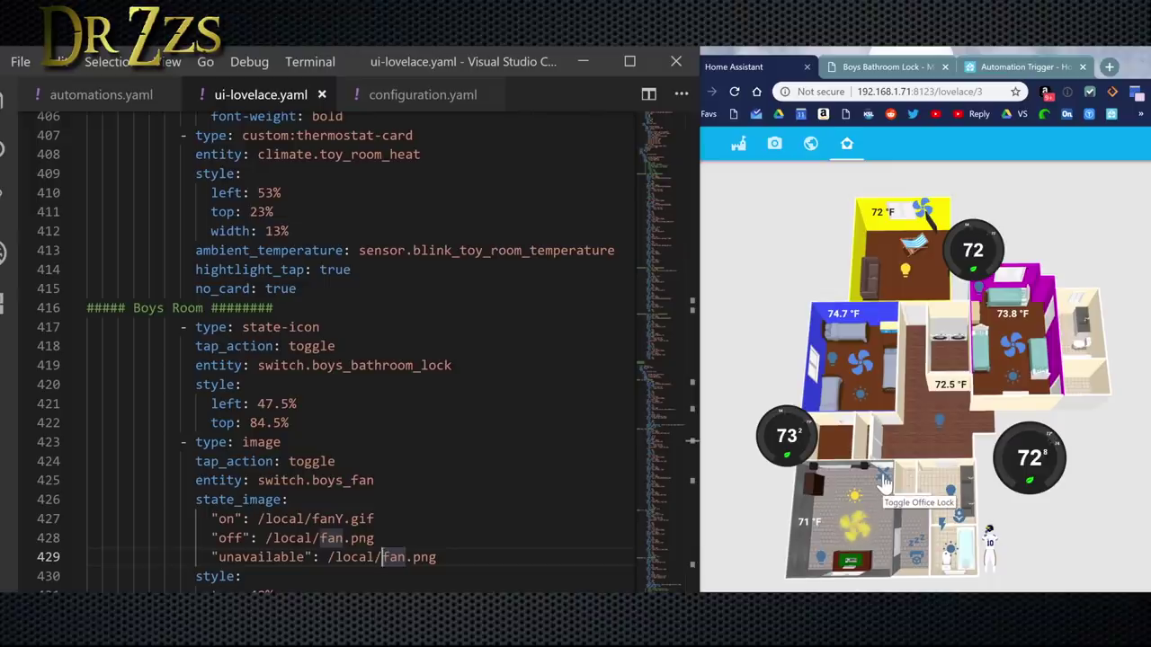
Open the Customization section of Home Assistant's configuration and choose the Boys Bathroom Lock (switch) entity.
{"action": "left_click", "coordinate": [919, 151]}
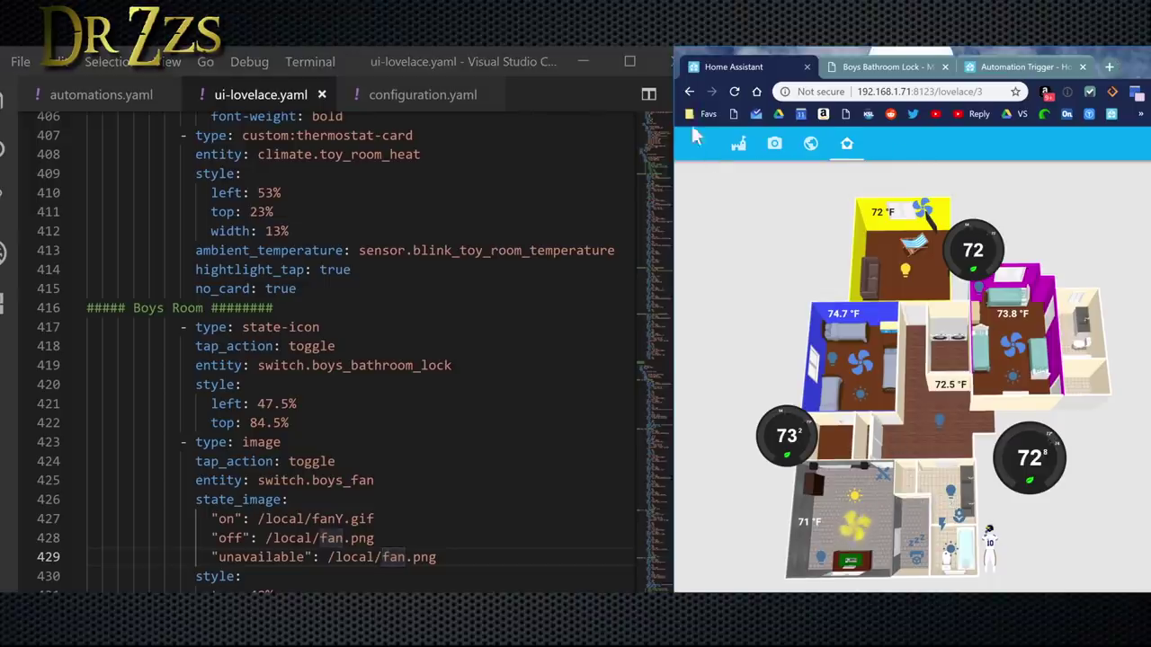
{"action": "left_click", "coordinate": [680, 153]}
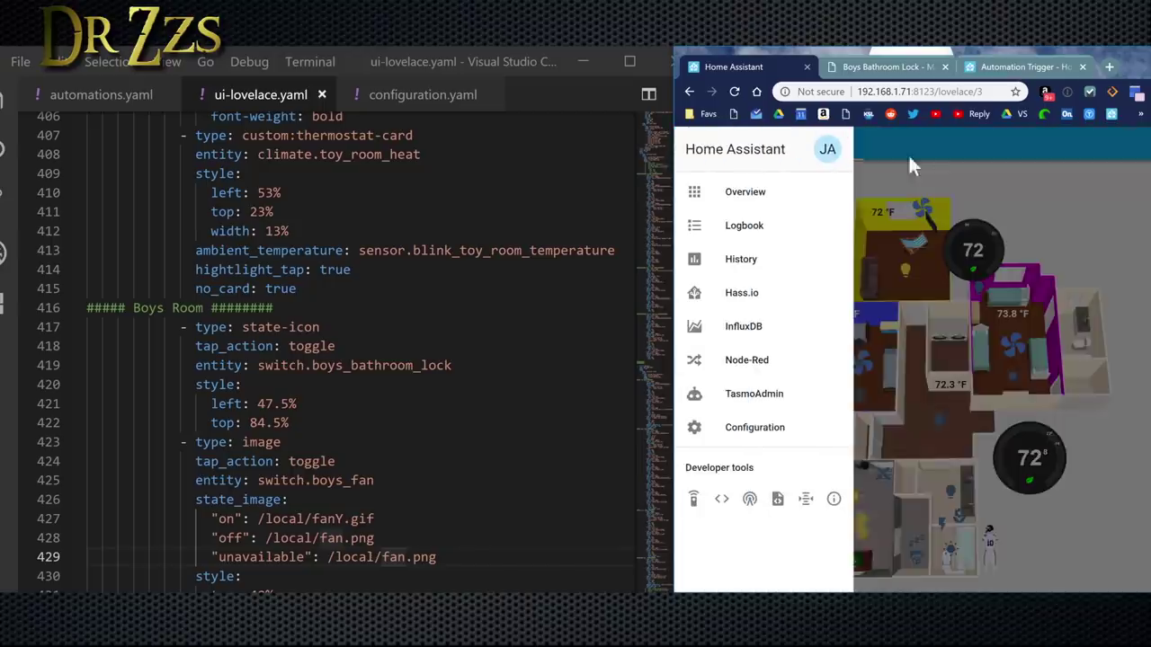
{"action": "left_click", "coordinate": [759, 428]}
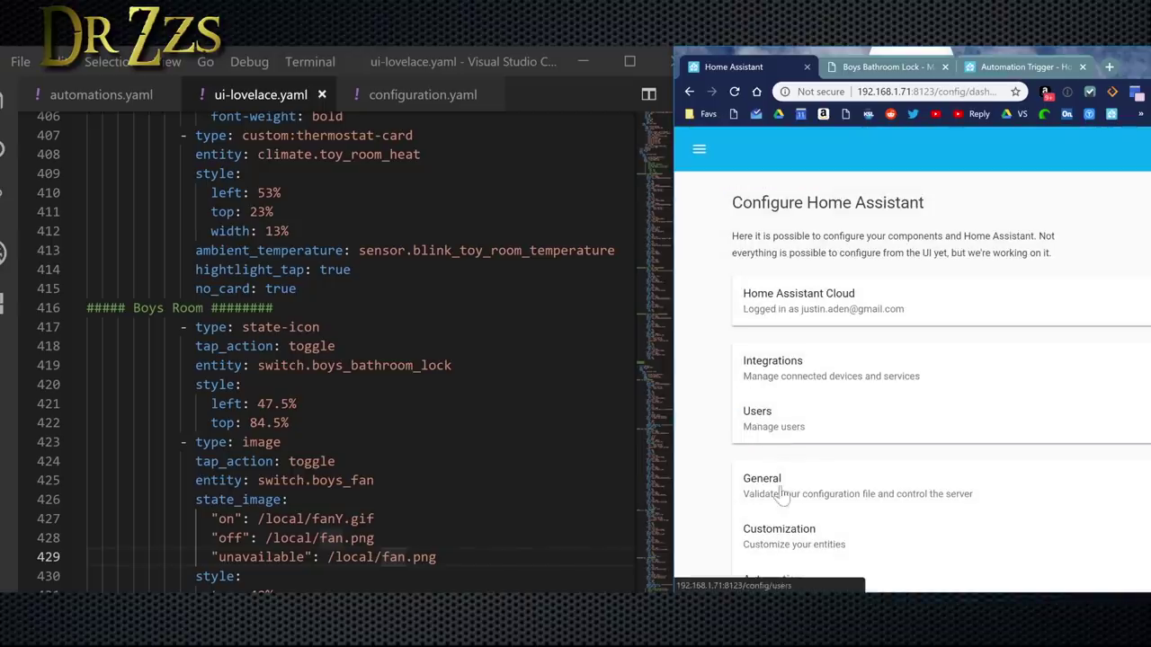
{"action": "left_click", "coordinate": [791, 541]}
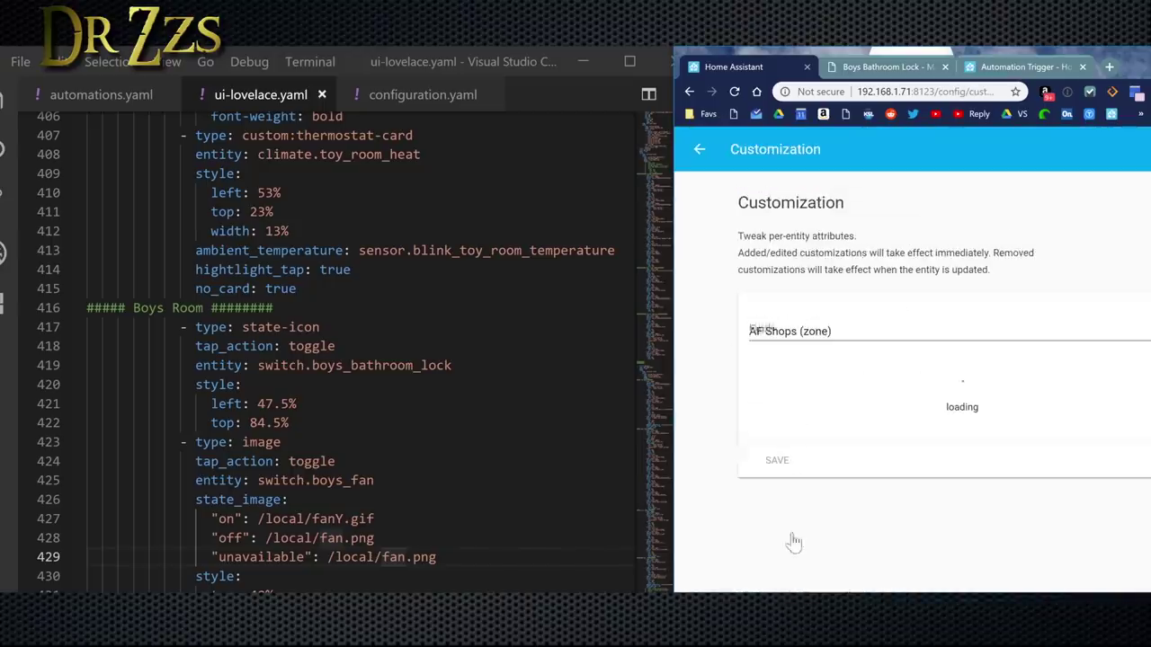
{"action": "left_click", "coordinate": [826, 333]}
{"action": "key", "text": "b"}
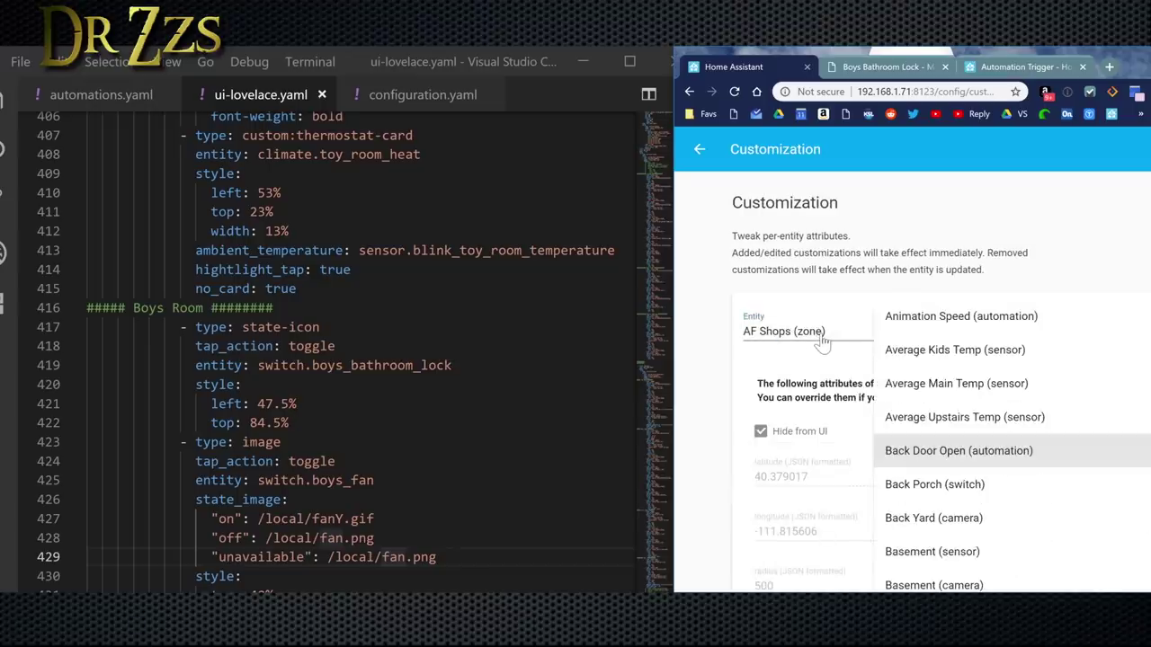
{"action": "key", "text": "o"}
{"action": "key", "text": "y"}
{"action": "key", "text": "Down"}
{"action": "key", "text": "Return"}
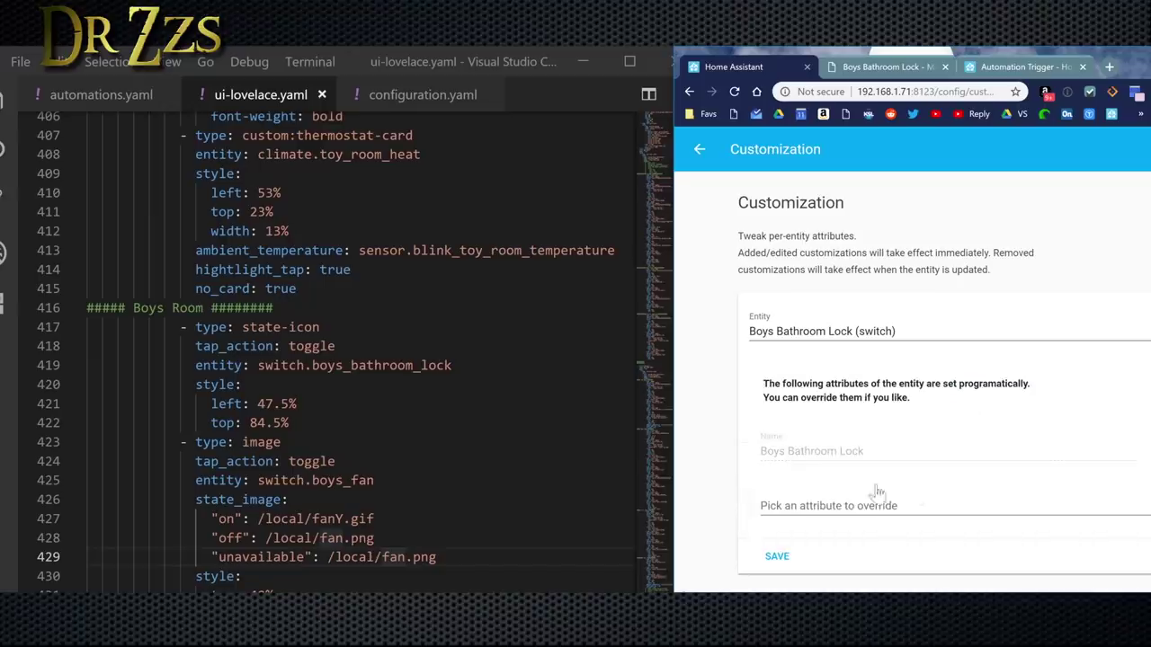
Add an icon override for the Boys Bathroom Lock switch, trying mdi:lock and replacing it with mdi:sword.
{"action": "left_click", "coordinate": [930, 507]}
{"action": "left_click", "coordinate": [1133, 419]}
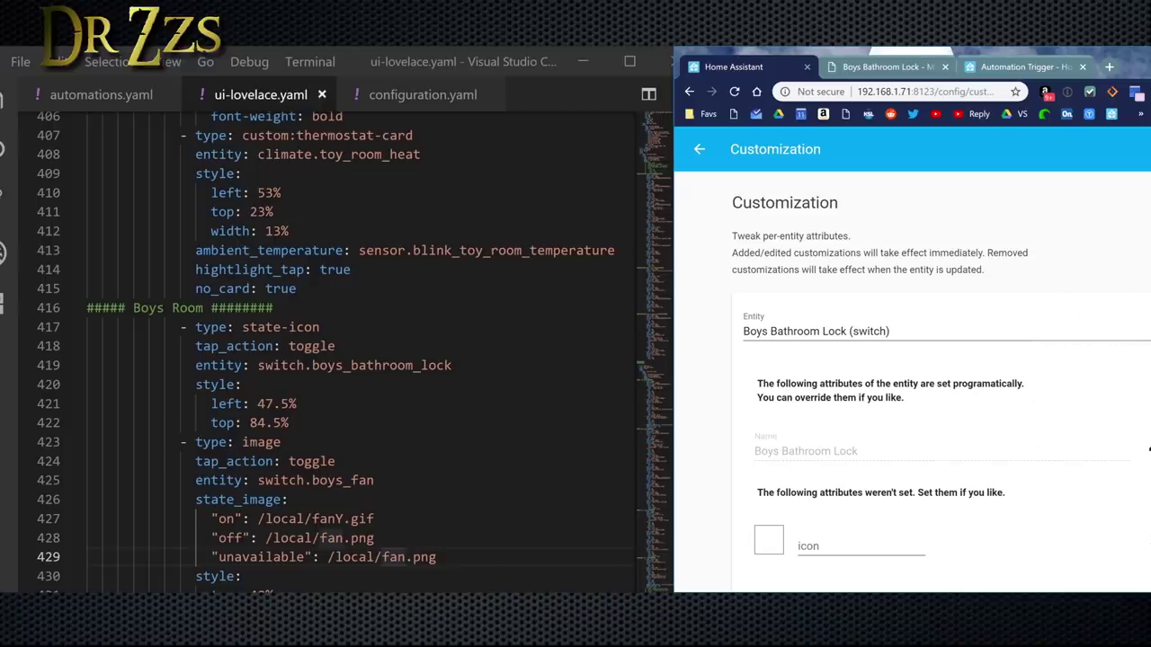
{"action": "type", "text": "mdi:lock"}
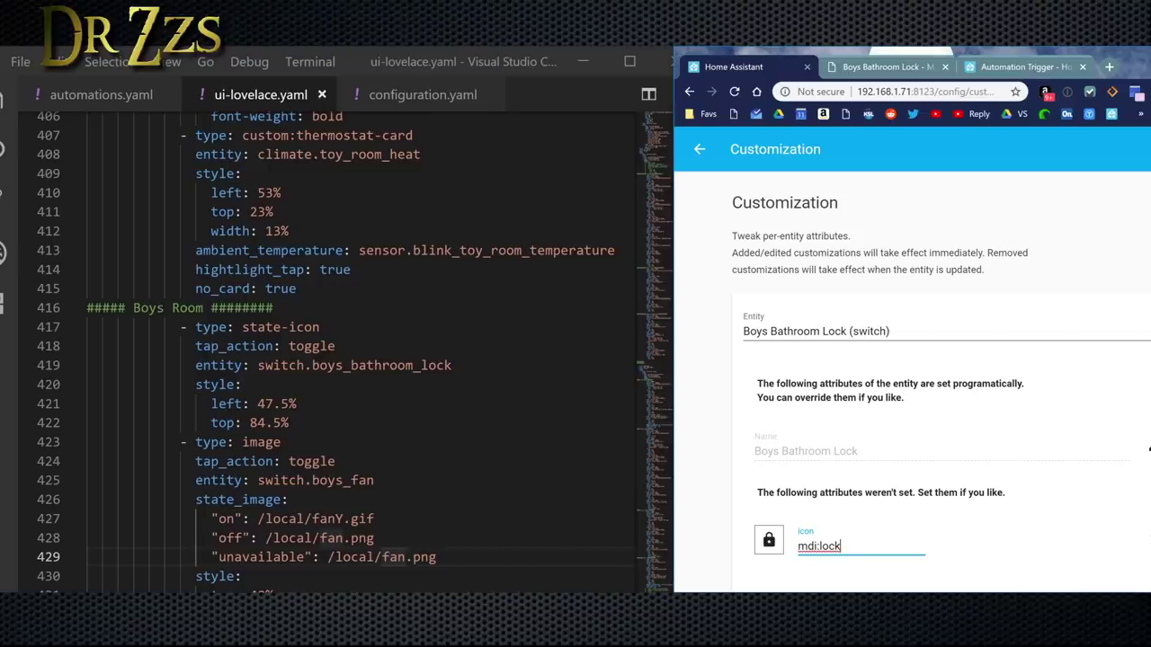
{"action": "key", "text": "BackSpace"}
{"action": "key", "text": "BackSpace"}
{"action": "key", "text": "BackSpace"}
{"action": "key", "text": "BackSpace"}
{"action": "type", "text": "sword"}
Find the Material Design Icons website through a web search for mdi icons and search its collection for sword.
{"action": "left_click", "coordinate": [1111, 68]}
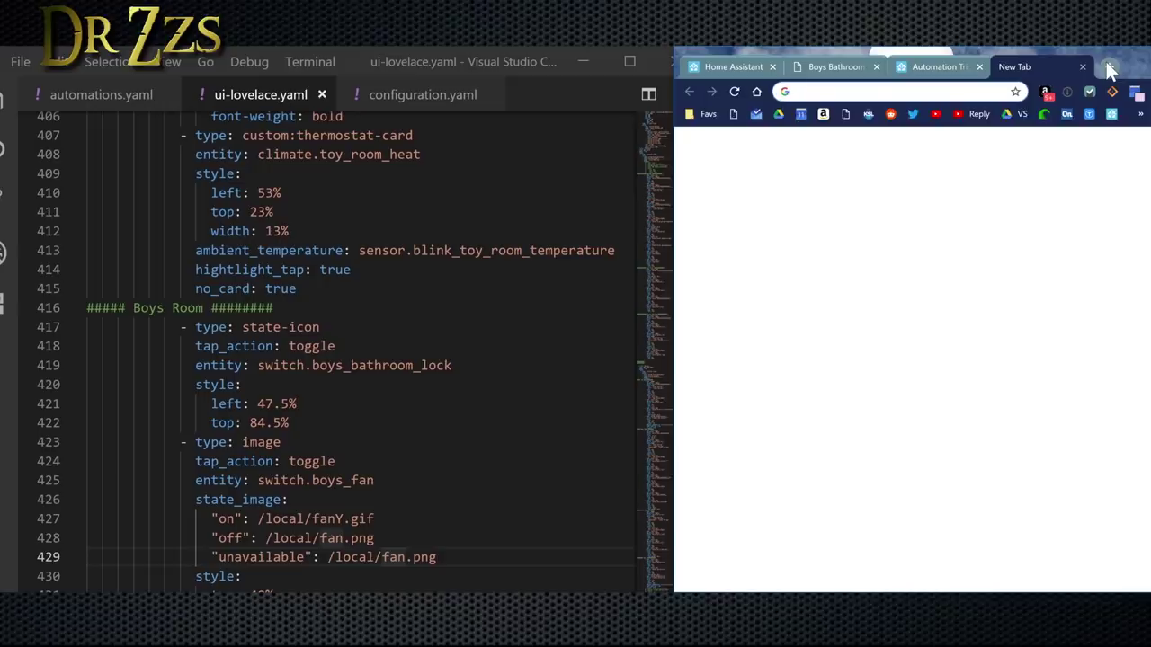
{"action": "type", "text": "mdi"}
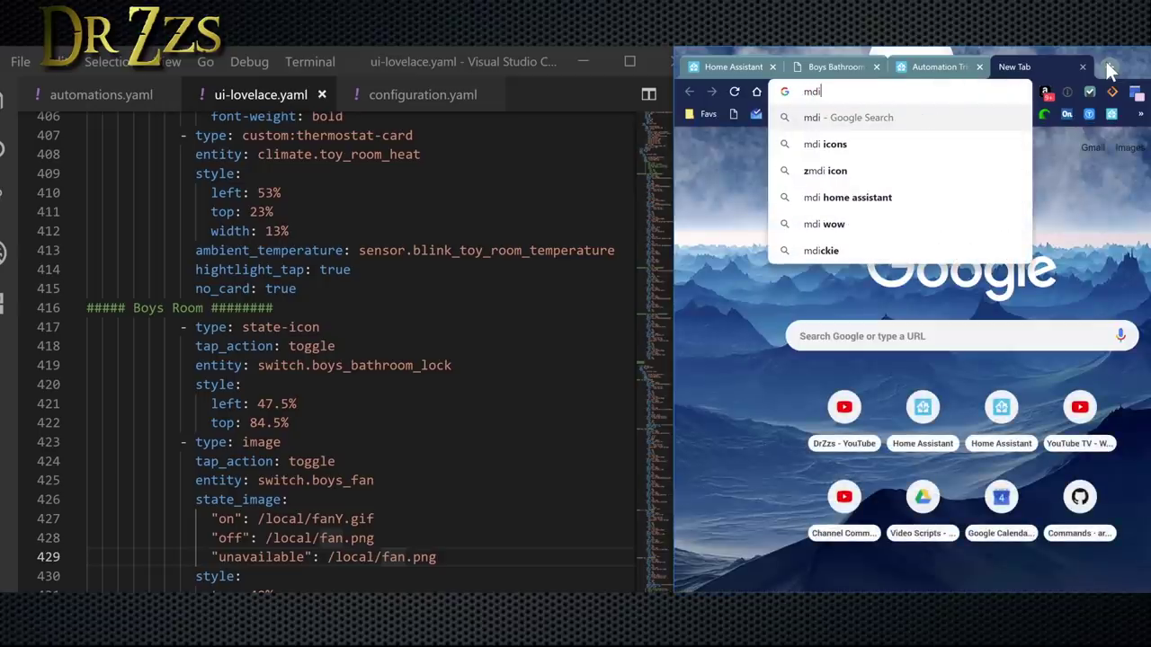
{"action": "left_click", "coordinate": [885, 146]}
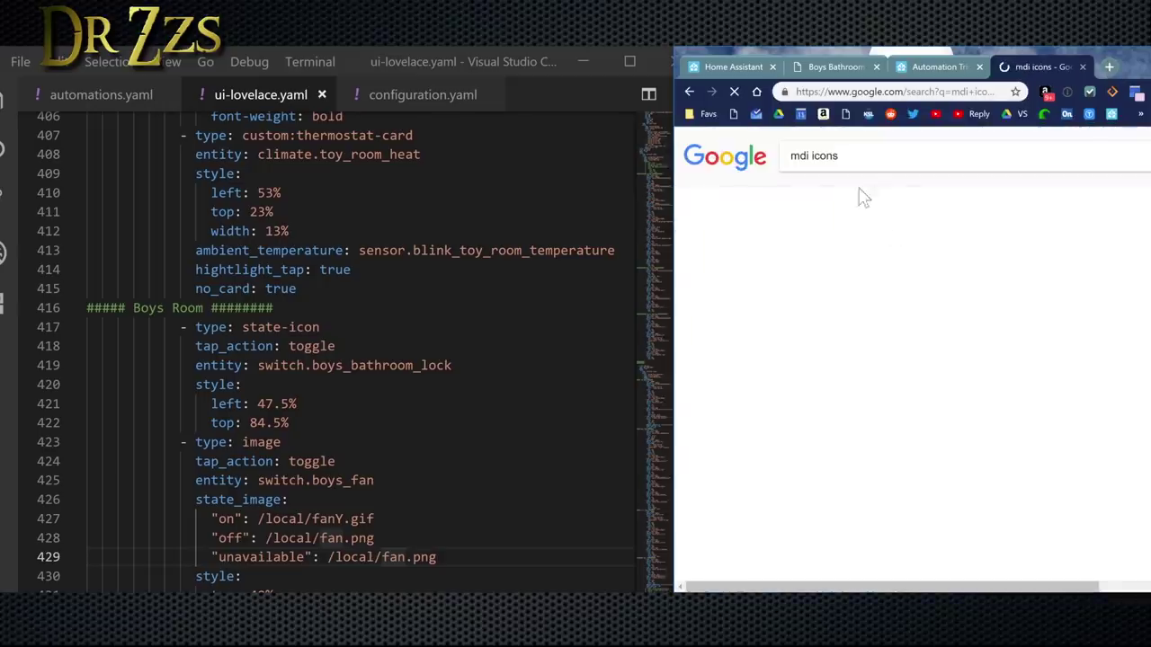
{"action": "left_click", "coordinate": [841, 265]}
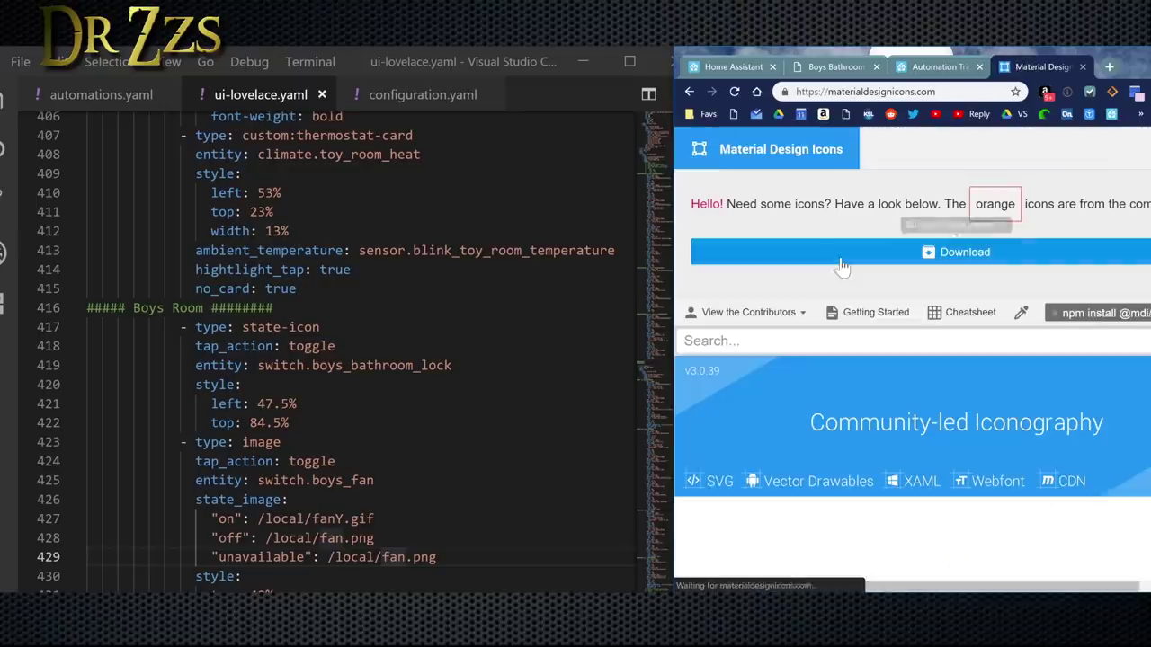
{"action": "left_click", "coordinate": [768, 341]}
{"action": "type", "text": "sword"}
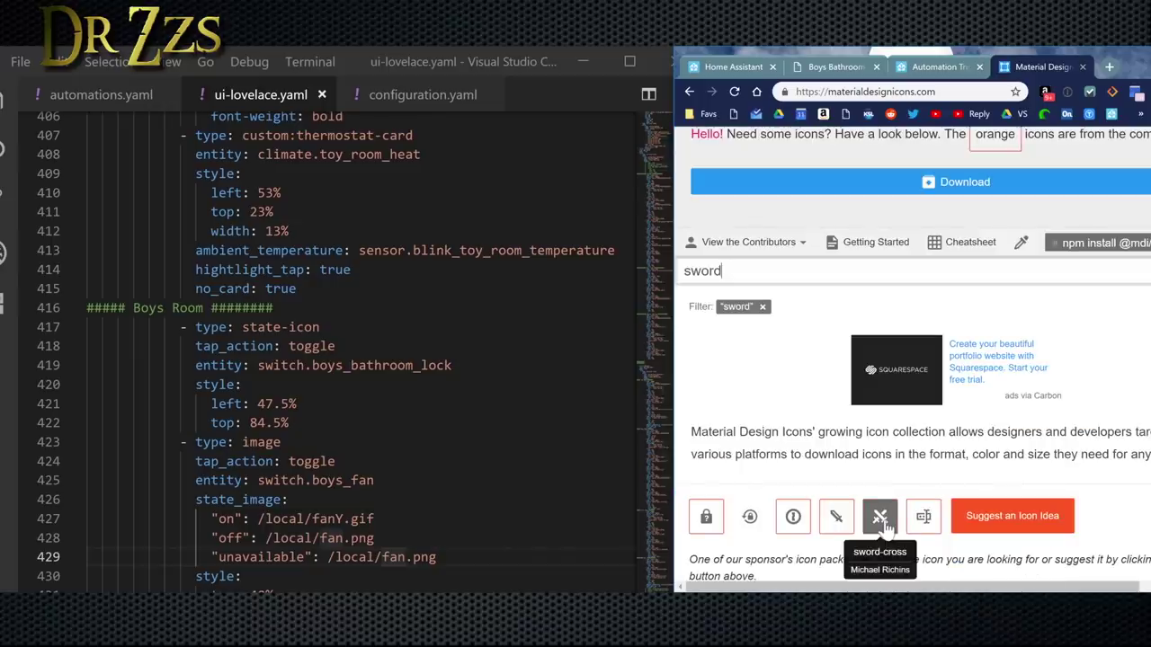
Return to the Home Assistant customization, set the lock's icon to mdi:sword-cross and save it.
{"action": "left_click", "coordinate": [729, 67]}
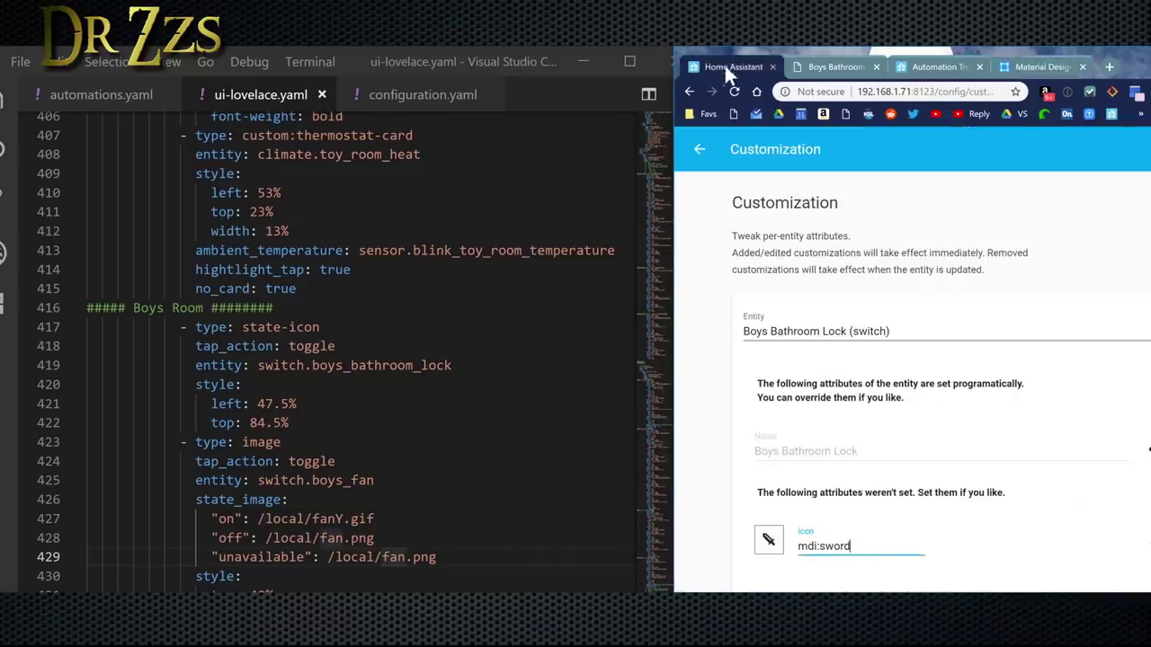
{"action": "type", "text": "-cross"}
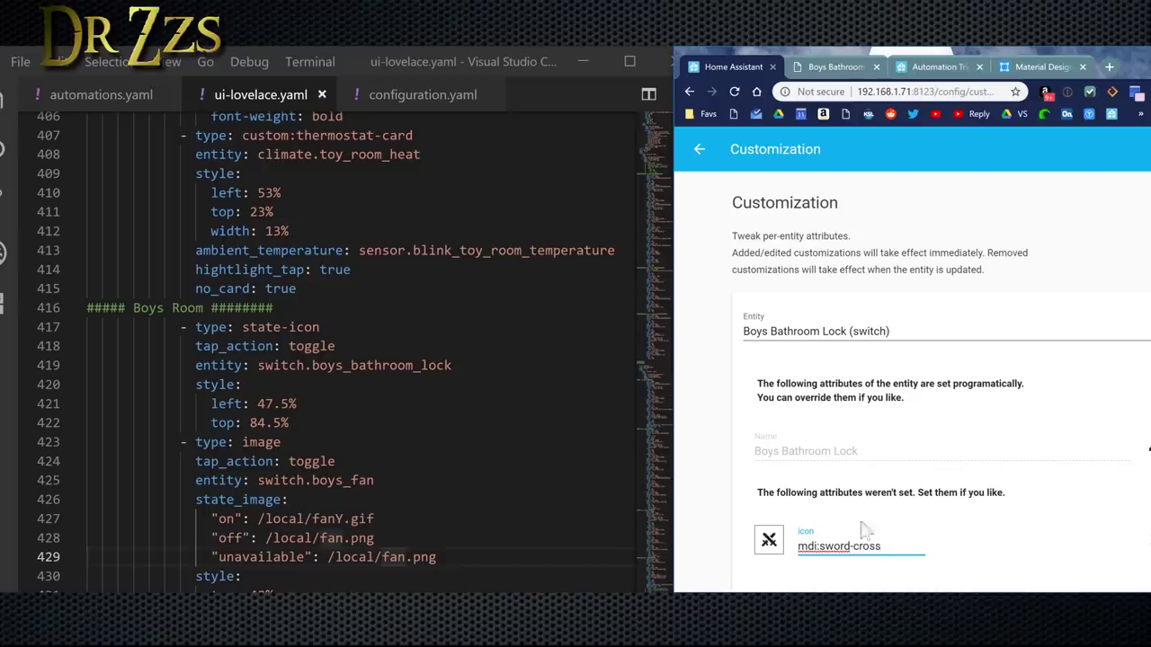
{"action": "scroll", "coordinate": [863, 531], "scroll_direction": "down", "scroll_amount": 3}
{"action": "left_click", "coordinate": [764, 580]}
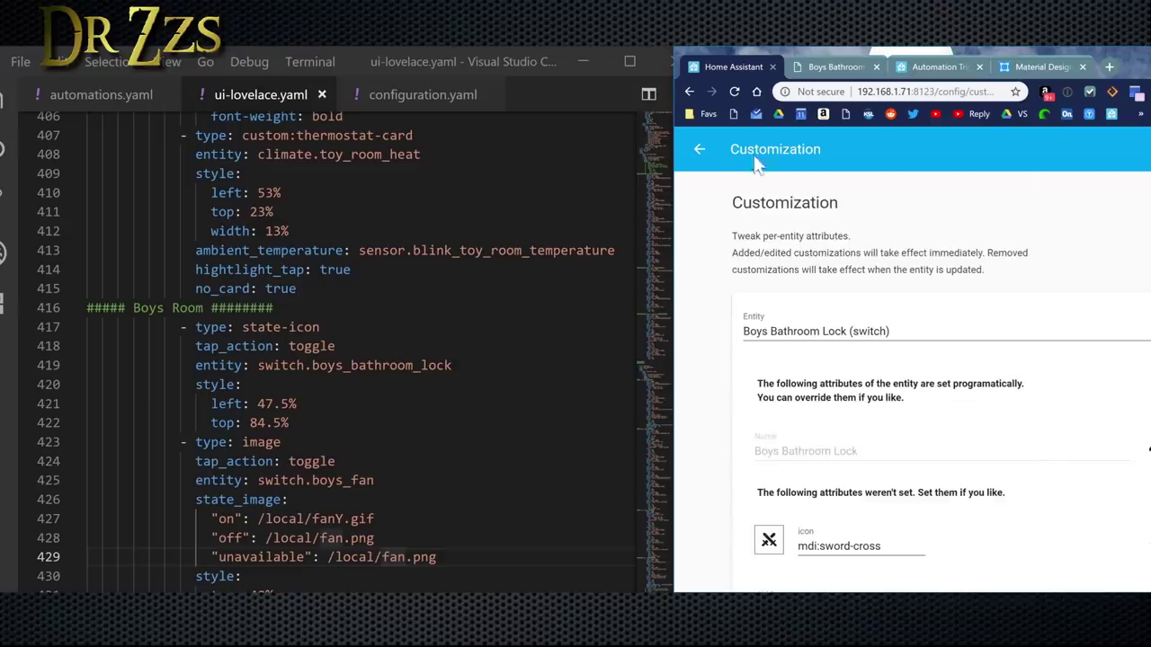
Go back to the Overview floor plan and test the Boys Bathroom Lock icon by switching it on and off.
{"action": "left_click", "coordinate": [700, 153]}
{"action": "left_click", "coordinate": [700, 158]}
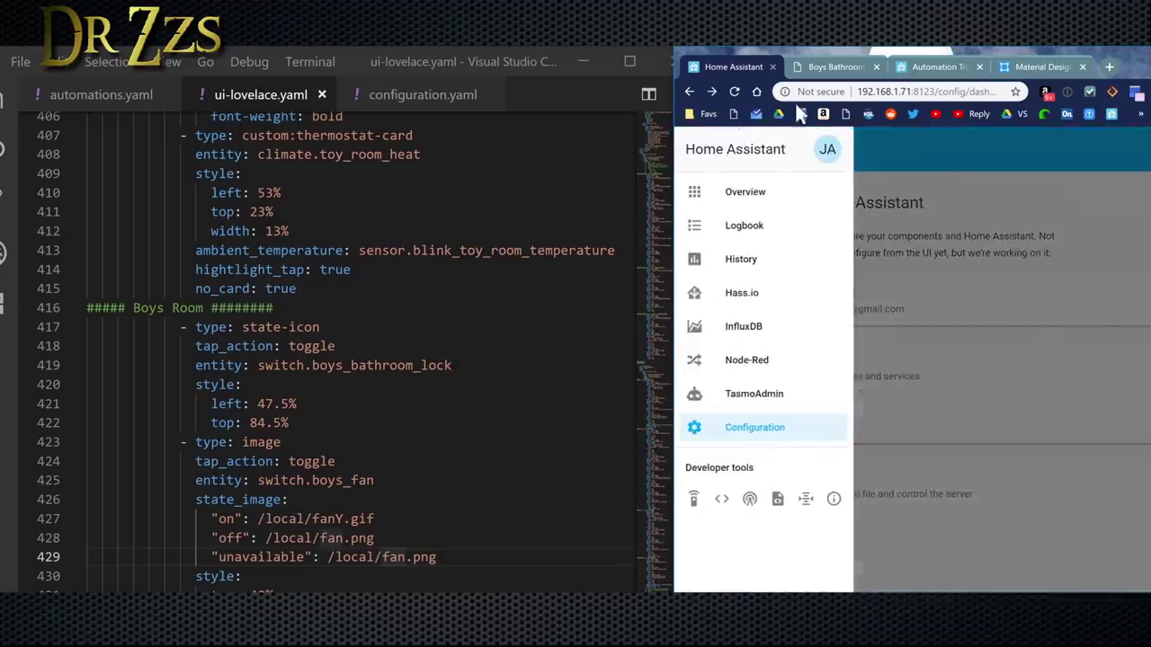
{"action": "left_click", "coordinate": [773, 189]}
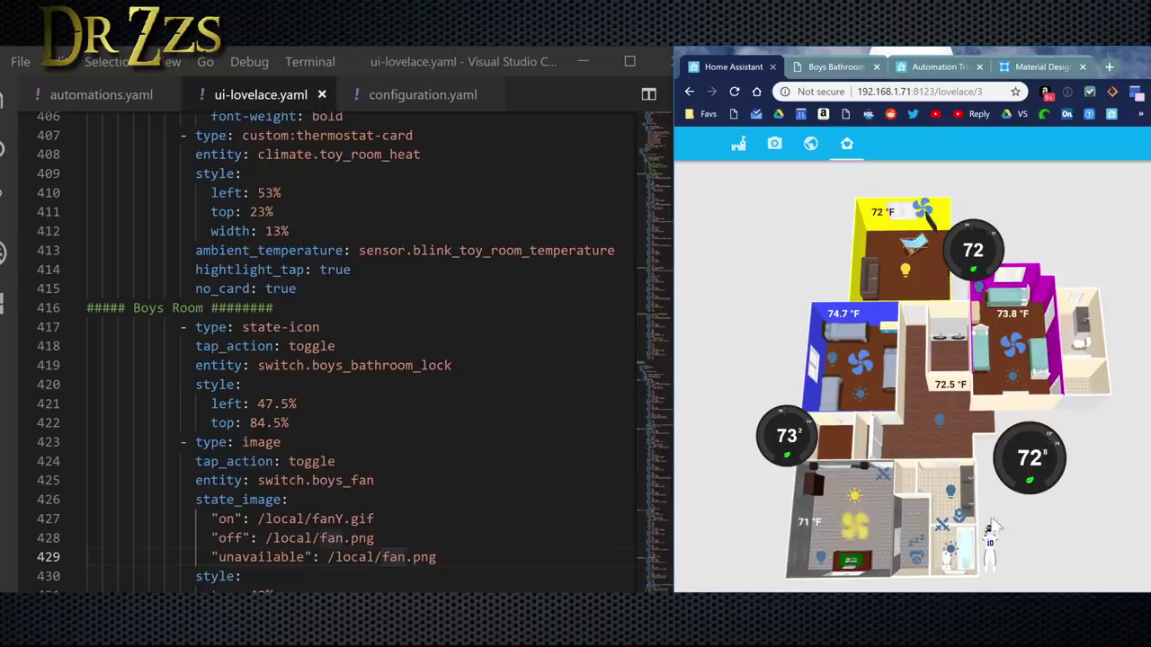
{"action": "left_click", "coordinate": [942, 530]}
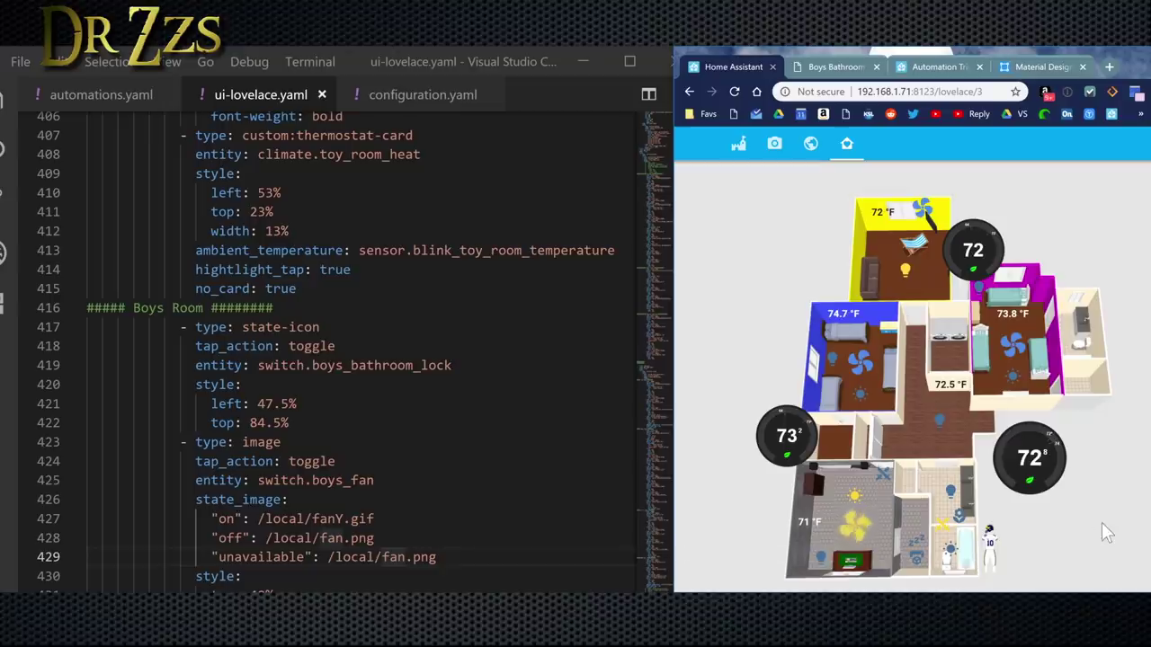
{"action": "left_click", "coordinate": [942, 532]}
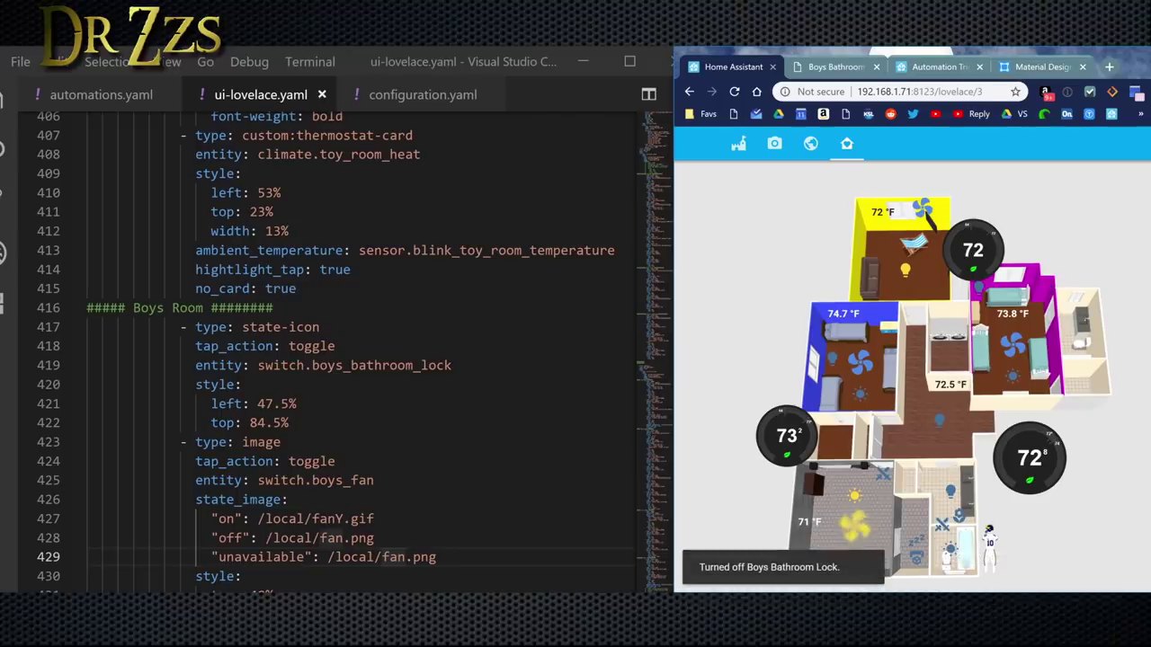